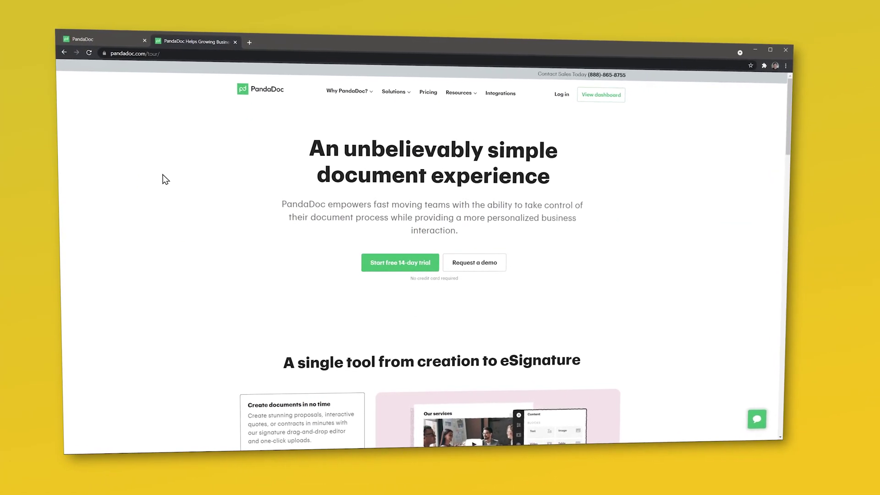
Step: Switch the dashboard to the 1-month view showing 11 drafts, 15 sent and 56 completed documents
{"action": "scroll", "coordinate": [165, 178], "scroll_direction": "down", "scroll_amount": 5}
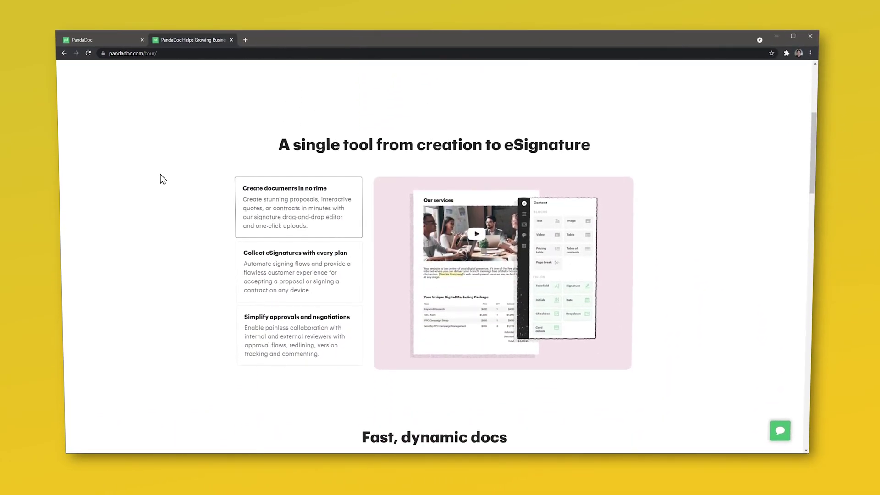
{"action": "scroll", "coordinate": [161, 179], "scroll_direction": "down", "scroll_amount": 5}
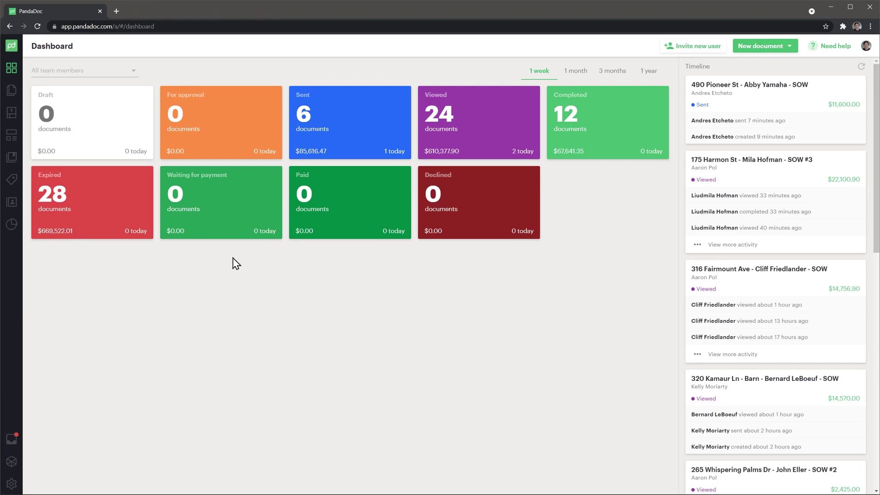
{"action": "left_click", "coordinate": [577, 74]}
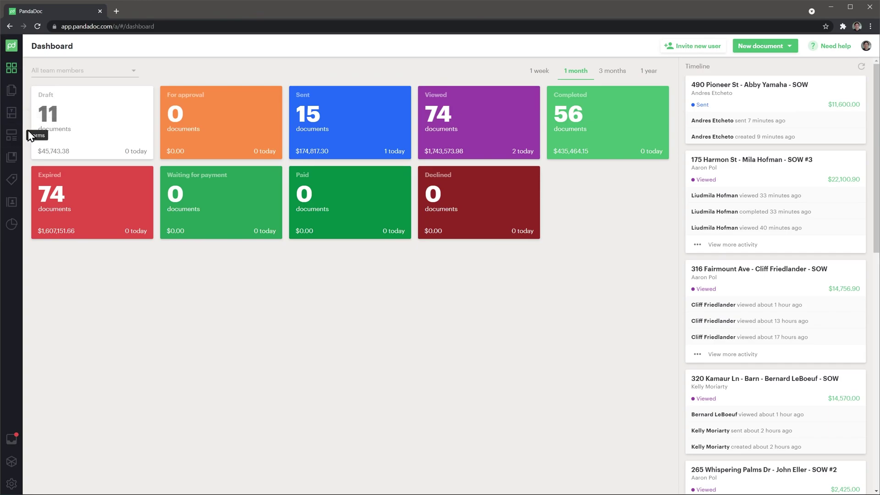
Step: Create a new document from the uploaded contract PDF and choose the suggested contact as recipient
{"action": "left_click", "coordinate": [759, 46]}
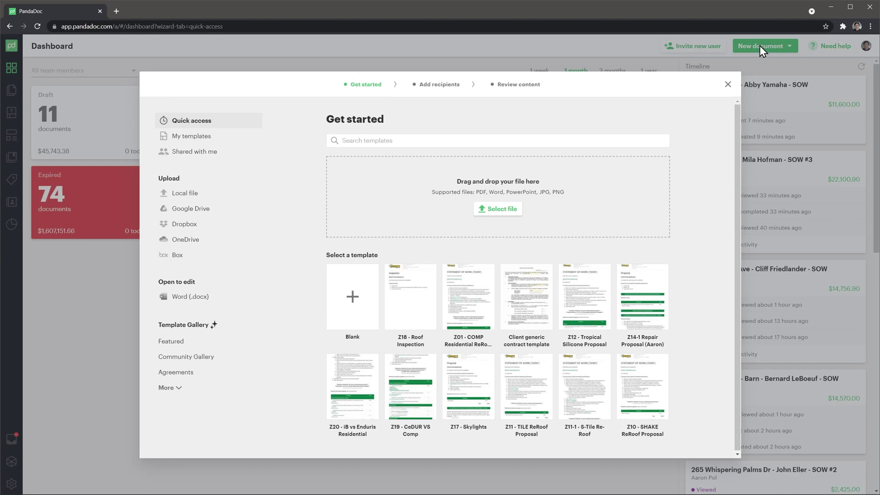
{"action": "left_click", "coordinate": [504, 209]}
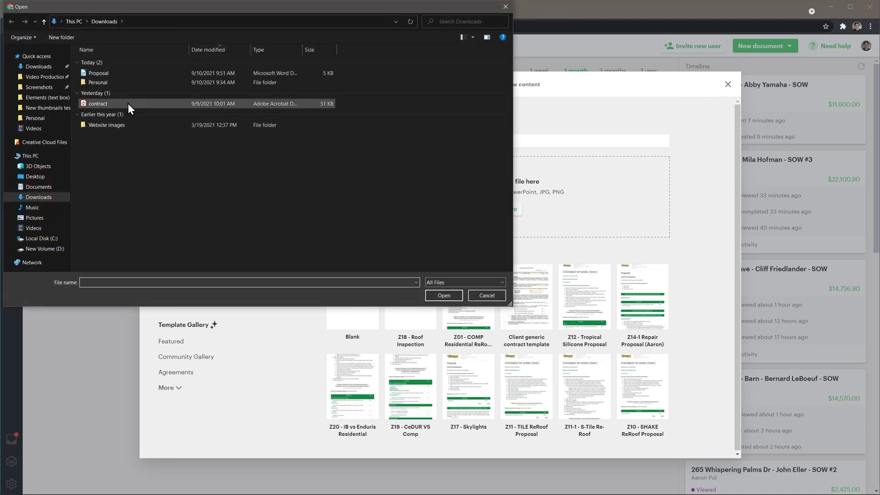
{"action": "left_click", "coordinate": [125, 104]}
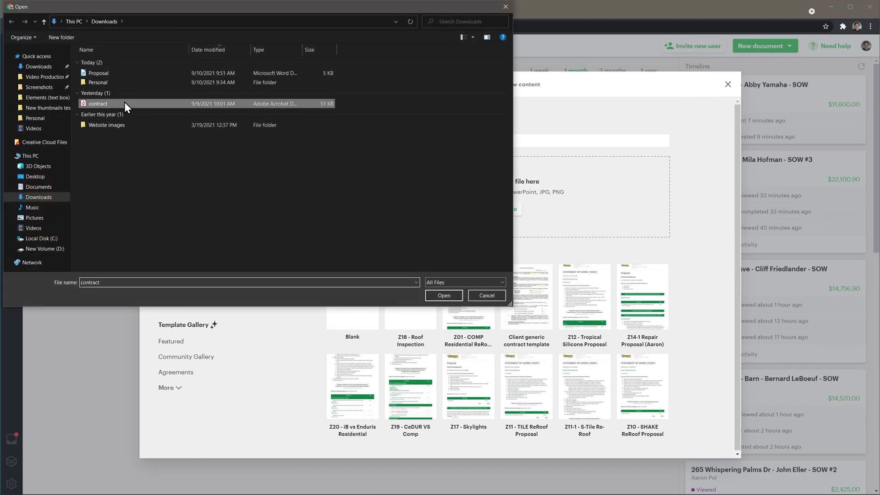
{"action": "left_click", "coordinate": [437, 294]}
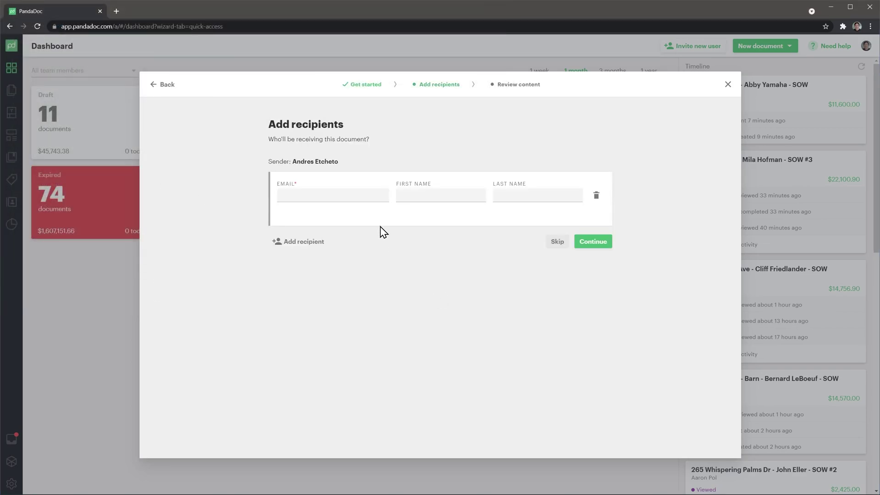
{"action": "left_click", "coordinate": [366, 199]}
{"action": "left_click", "coordinate": [367, 220]}
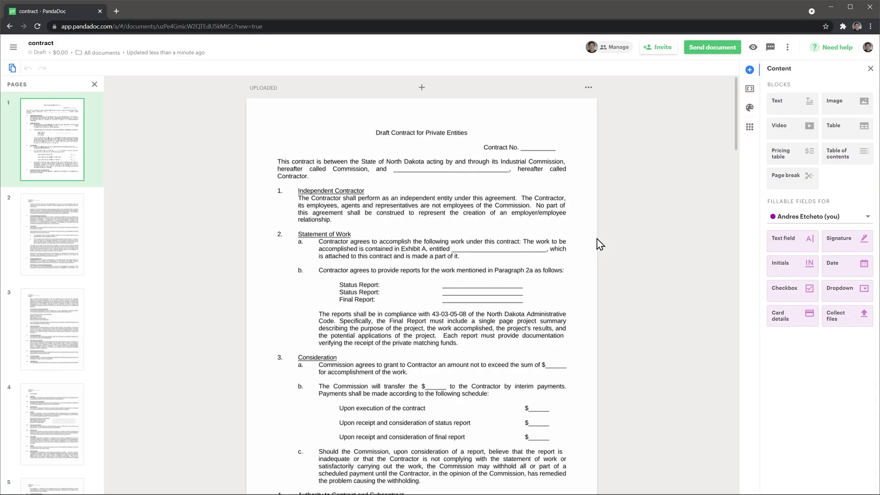
Step: Add and save a new recipient for the fillable fields by entering their e-mail address
{"action": "scroll", "coordinate": [597, 238], "scroll_direction": "down", "scroll_amount": 20}
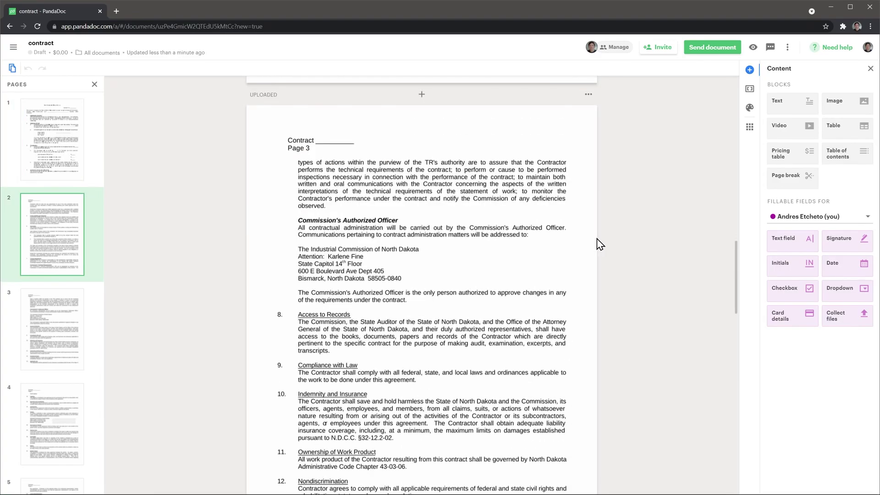
{"action": "scroll", "coordinate": [597, 239], "scroll_direction": "down", "scroll_amount": 20}
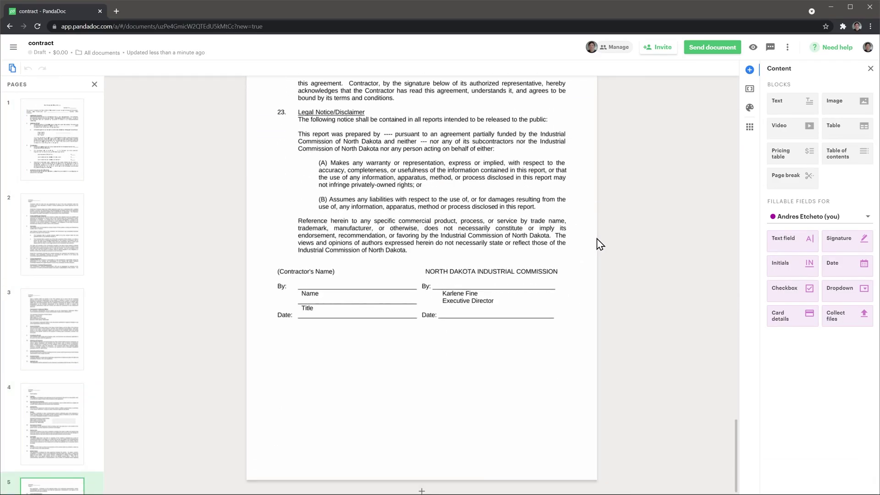
{"action": "left_click", "coordinate": [794, 218]}
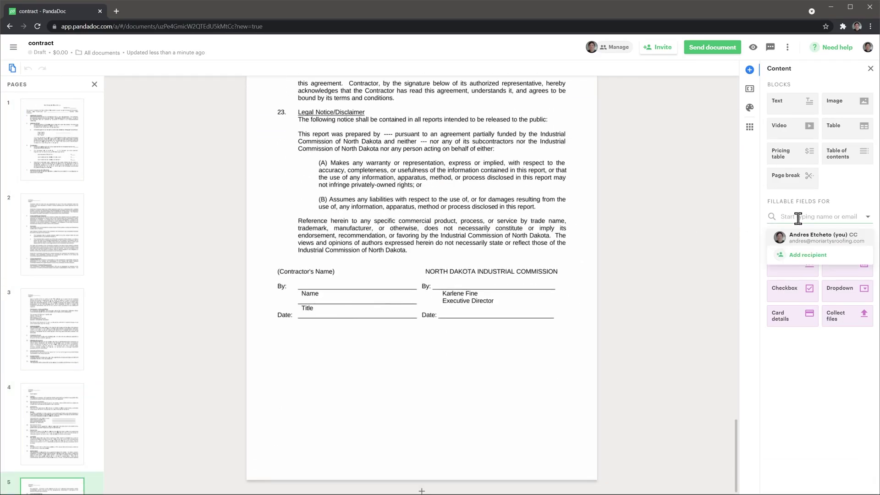
{"action": "left_click", "coordinate": [808, 255]}
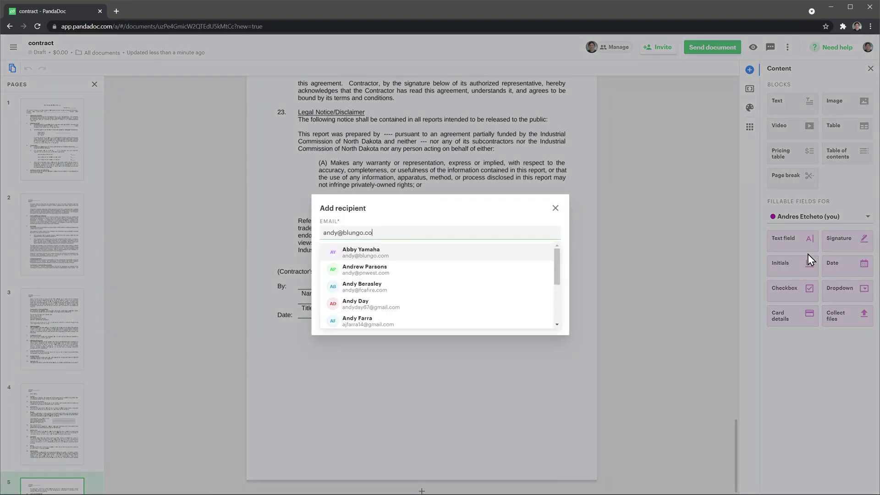
{"action": "type", "text": "m"}
{"action": "key", "text": "Return"}
{"action": "left_click", "coordinate": [554, 320]}
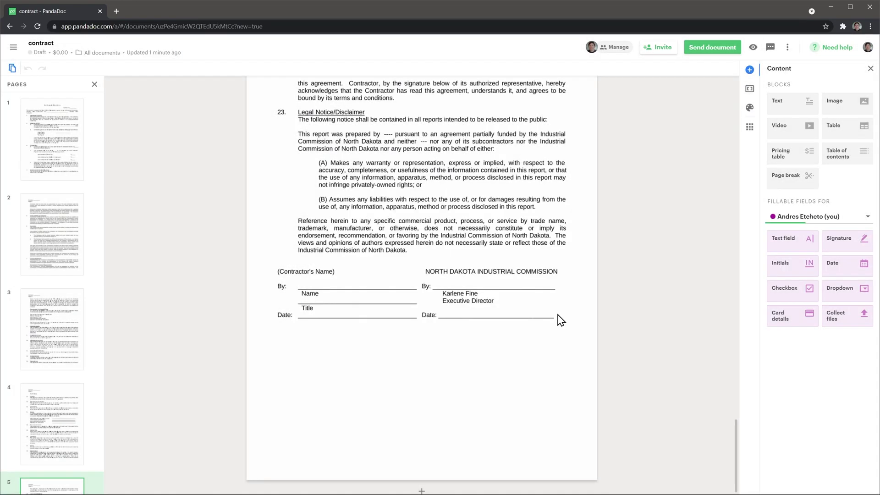
Step: Place text, signature and date fields on the signature block's By: and Date: lines
{"action": "left_click_drag", "start_coordinate": [788, 237], "coordinate": [300, 278]}
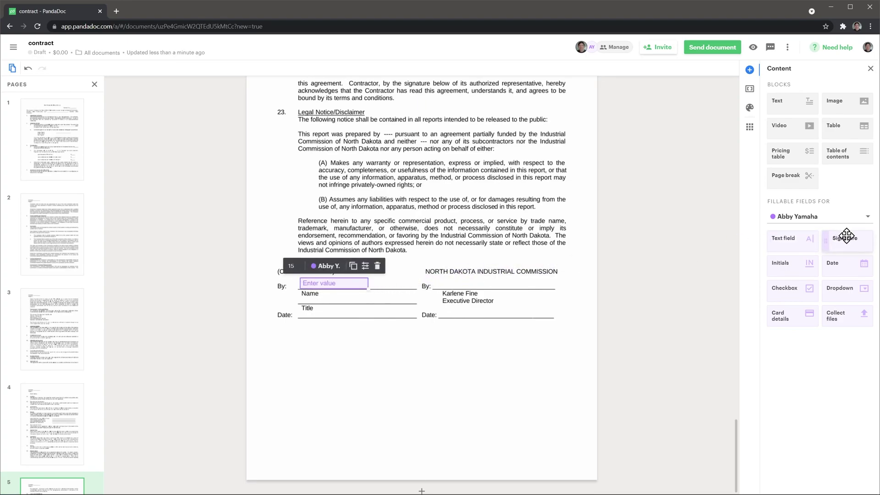
{"action": "left_click_drag", "start_coordinate": [845, 239], "coordinate": [443, 270]}
{"action": "left_click_drag", "start_coordinate": [838, 262], "coordinate": [301, 309]}
{"action": "left_click", "coordinate": [335, 282]}
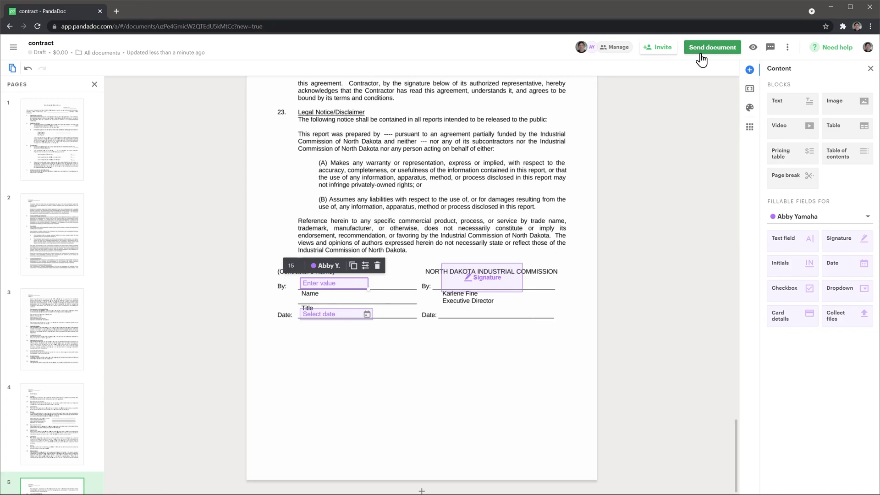
Step: Go to the Documents list and open the sent Statement of Work document
{"action": "left_click", "coordinate": [13, 50]}
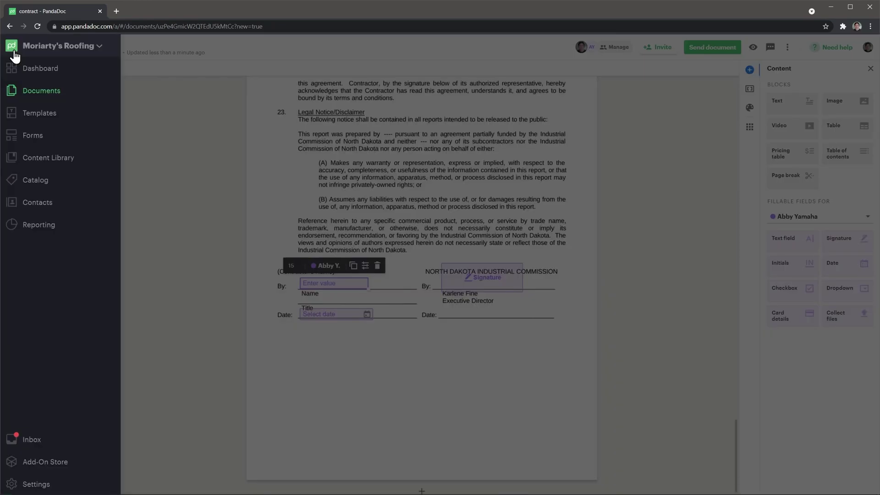
{"action": "left_click", "coordinate": [32, 69]}
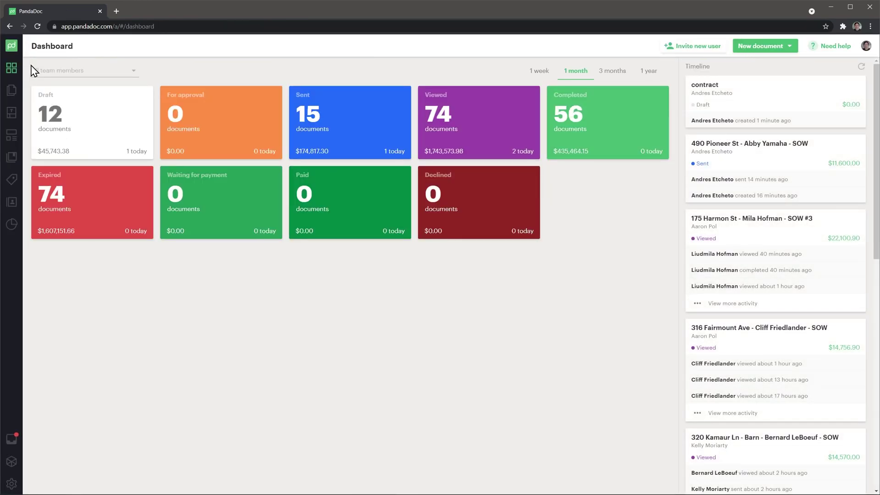
{"action": "left_click", "coordinate": [14, 90]}
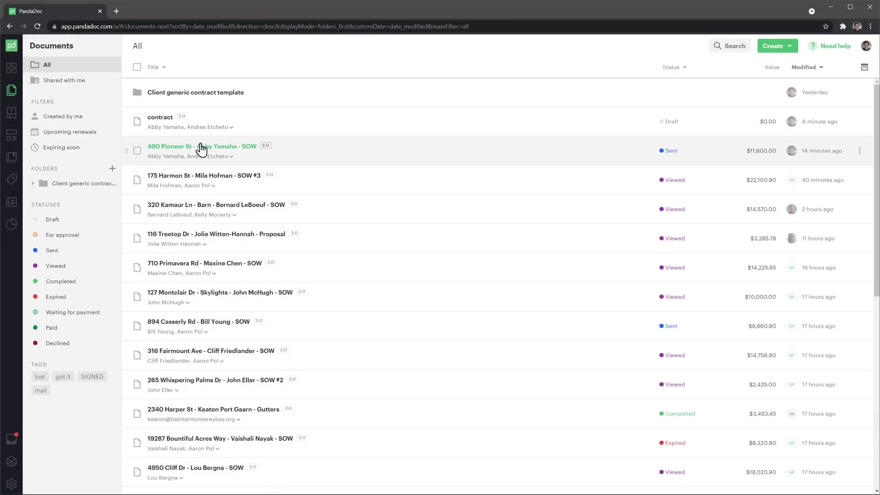
{"action": "left_click", "coordinate": [200, 149]}
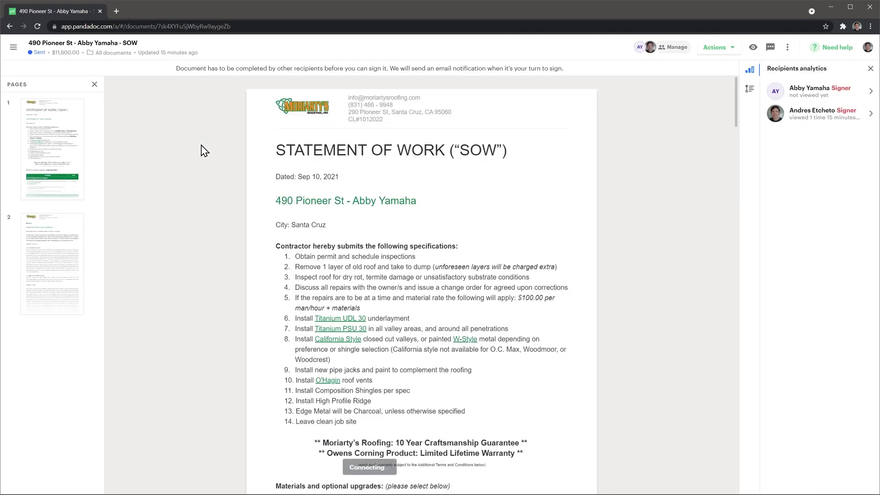
Step: Review the Statement of Work's audit trail, available actions, chat and extra options
{"action": "left_click", "coordinate": [747, 91]}
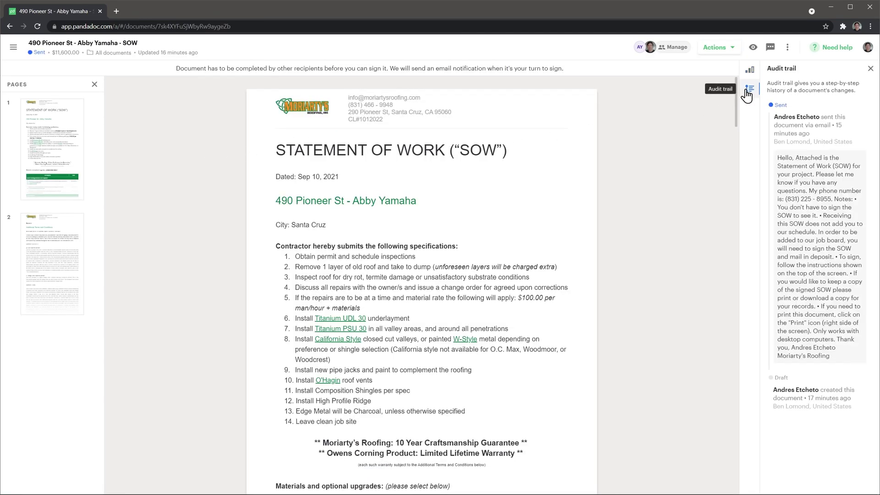
{"action": "left_click", "coordinate": [731, 48]}
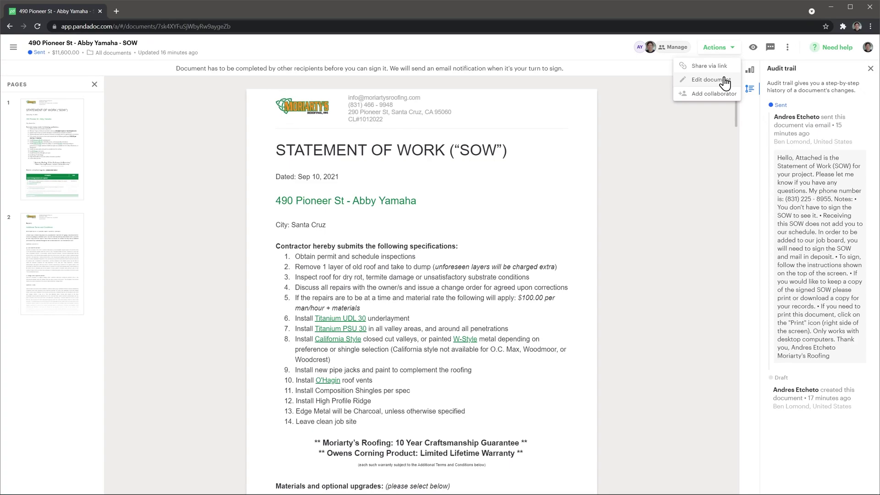
{"action": "left_click", "coordinate": [769, 49]}
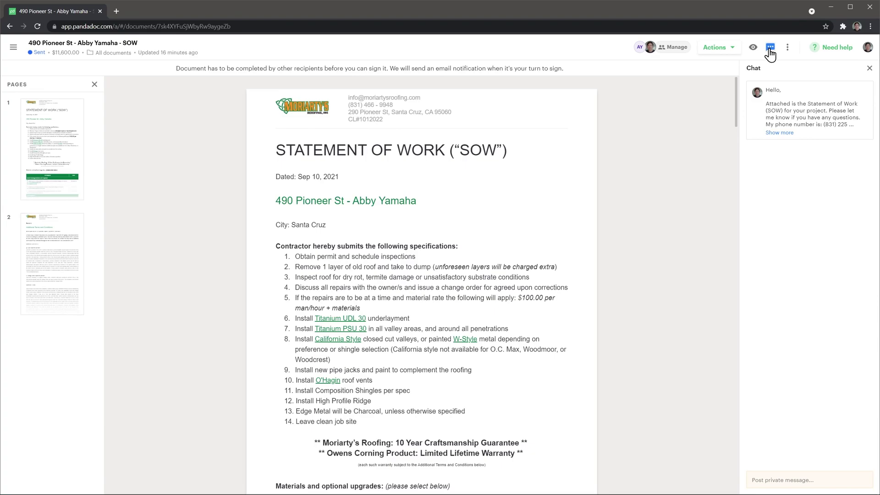
{"action": "left_click", "coordinate": [786, 51]}
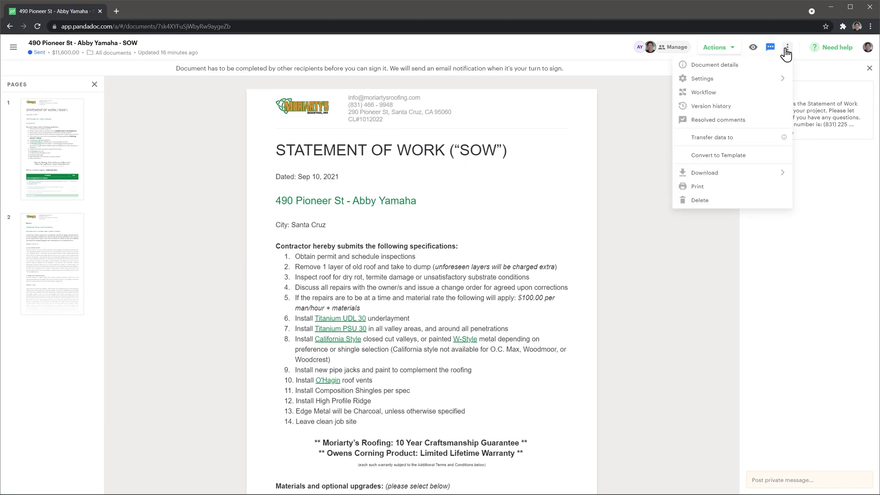
{"action": "left_click", "coordinate": [14, 48]}
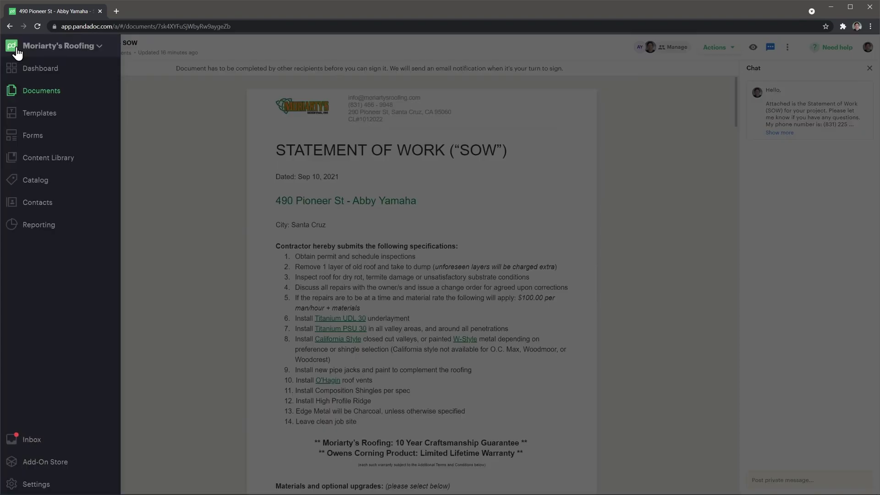
Step: Go to the Contacts list to reach the draft roofing proposal
{"action": "left_click", "coordinate": [28, 202]}
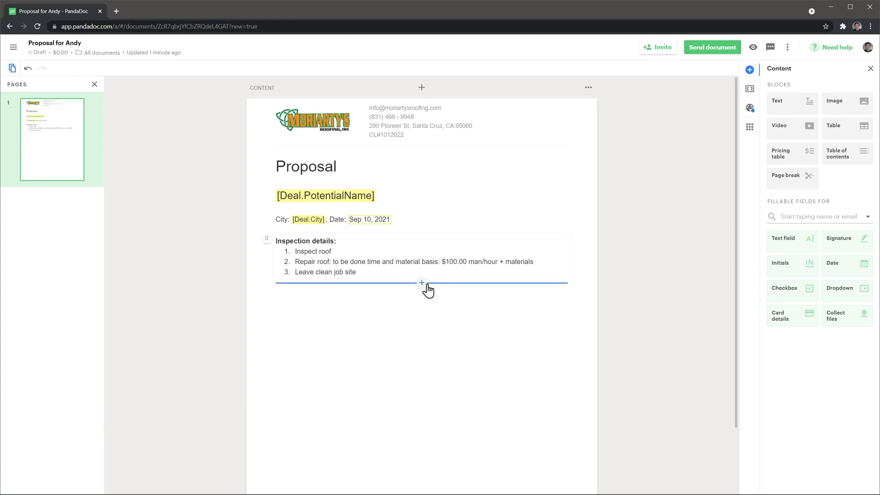
Step: Insert the 01 Signature May 2021 library block below the inspection list and confirm its roles
{"action": "left_click", "coordinate": [421, 284]}
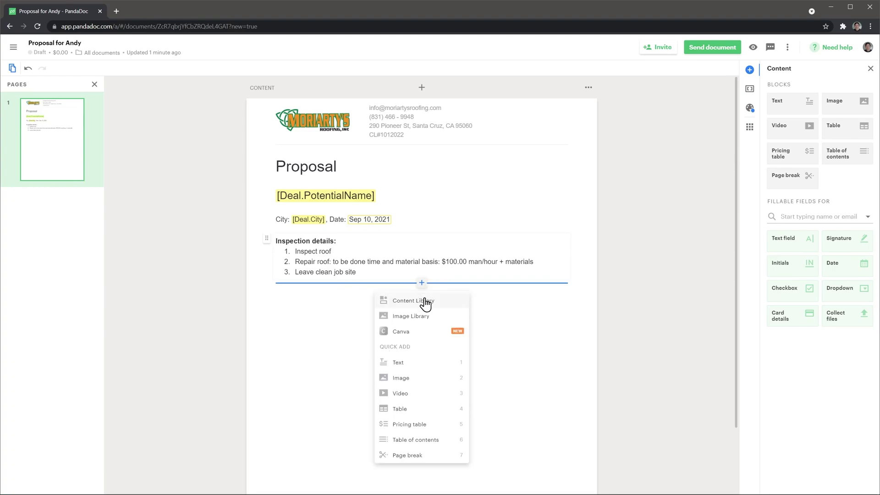
{"action": "left_click", "coordinate": [425, 301]}
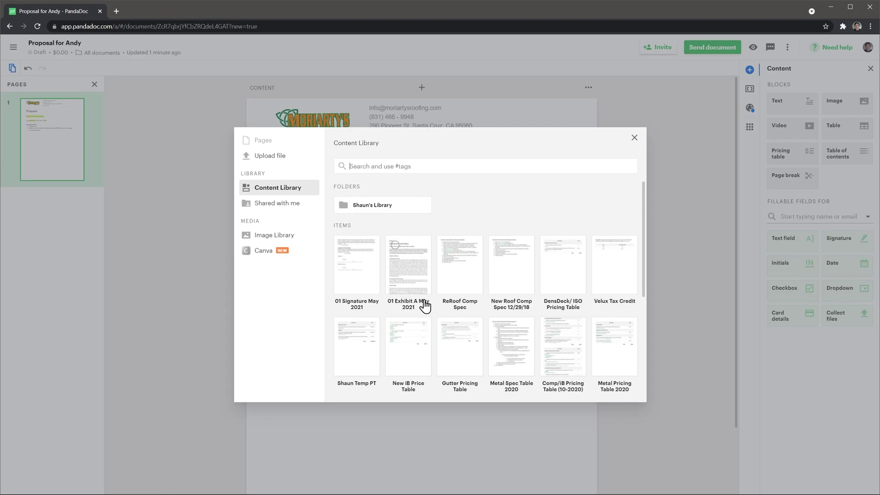
{"action": "left_click", "coordinate": [373, 277]}
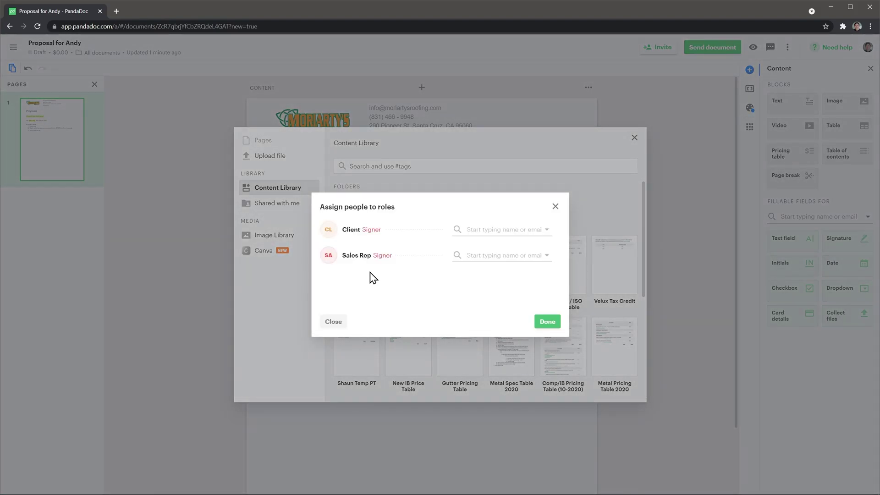
{"action": "left_click", "coordinate": [547, 323]}
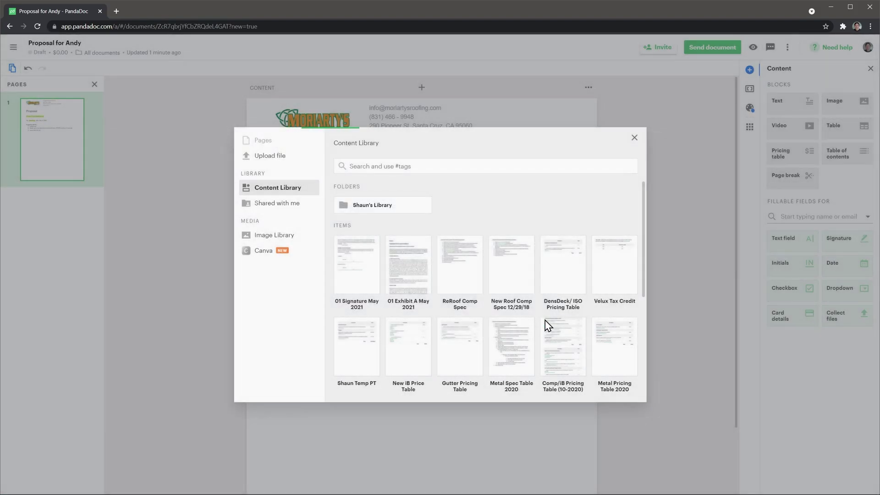
Step: Add a table above the AGREED TO AND ACCEPTED section and show the workflow stages
{"action": "scroll", "coordinate": [544, 319], "scroll_direction": "down", "scroll_amount": 2}
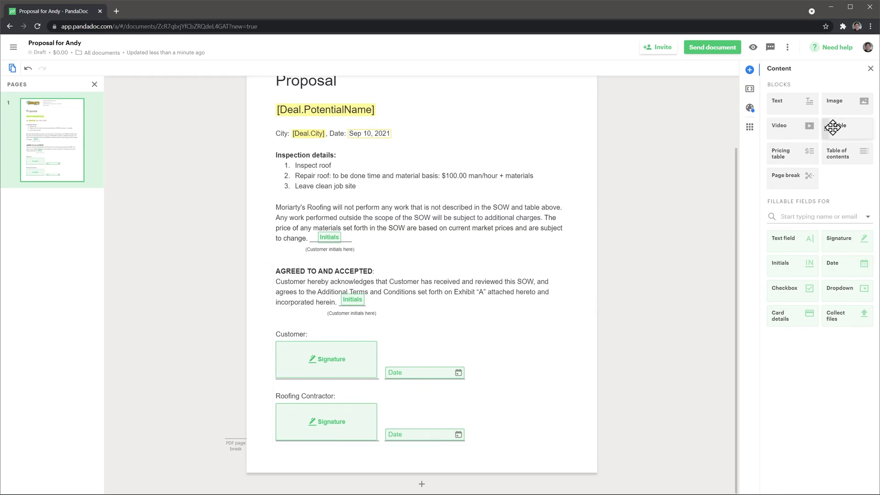
{"action": "left_click_drag", "start_coordinate": [832, 127], "coordinate": [385, 255]}
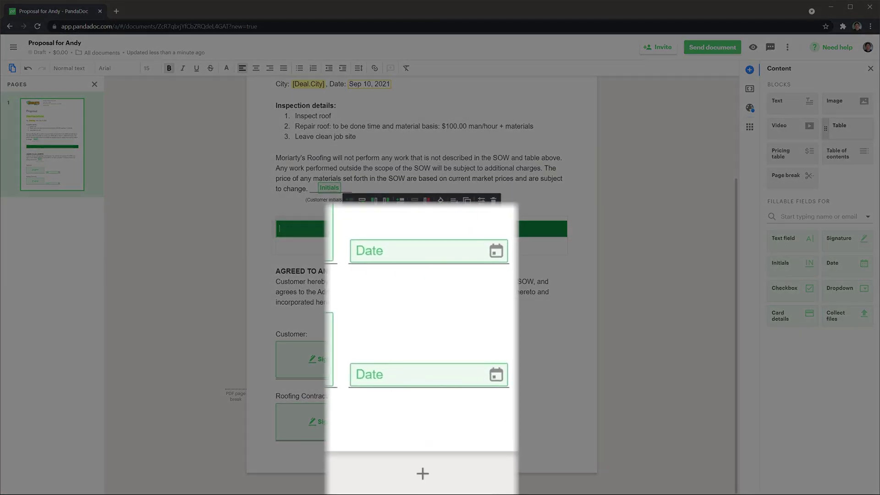
{"action": "left_click", "coordinate": [421, 474]}
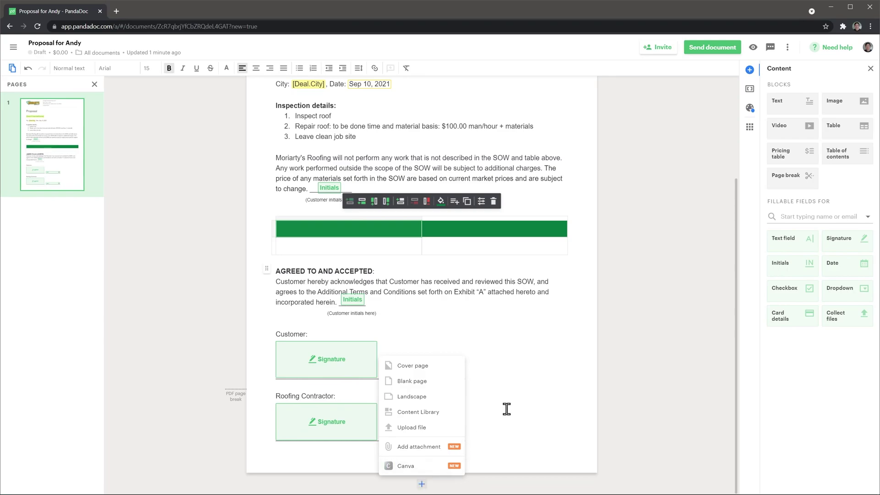
{"action": "left_click", "coordinate": [787, 47]}
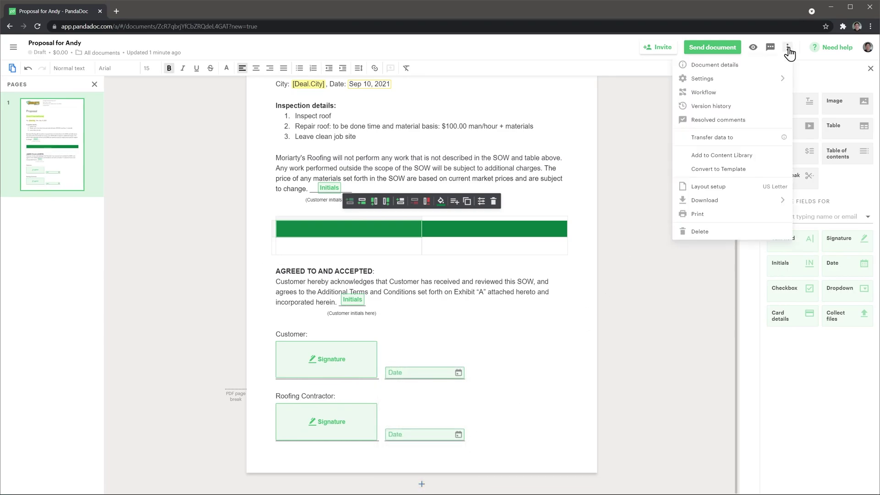
{"action": "left_click", "coordinate": [741, 95]}
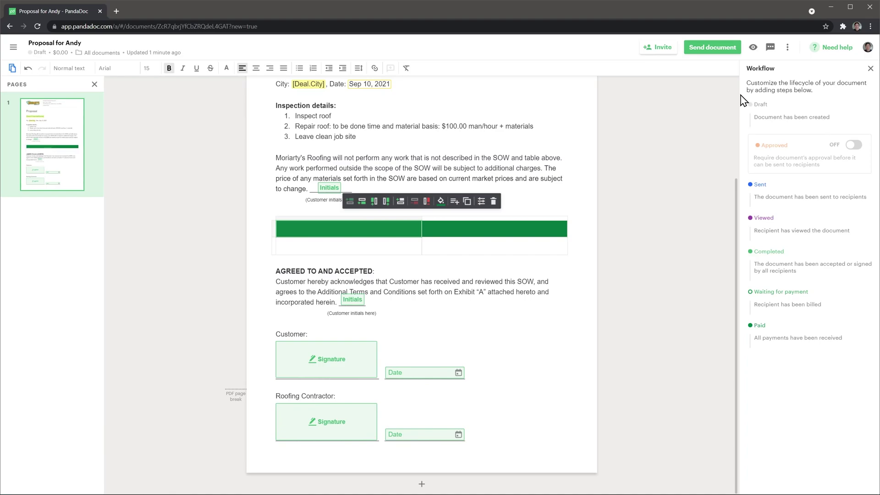
{"action": "left_click", "coordinate": [14, 47]}
Step: Open the Client generic contract template form and view its embed code and web link
{"action": "left_click", "coordinate": [39, 136]}
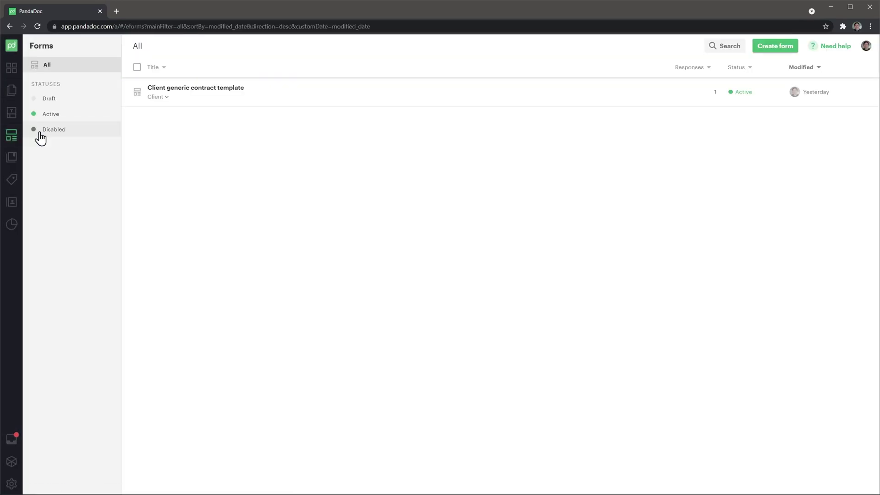
{"action": "left_click", "coordinate": [209, 89]}
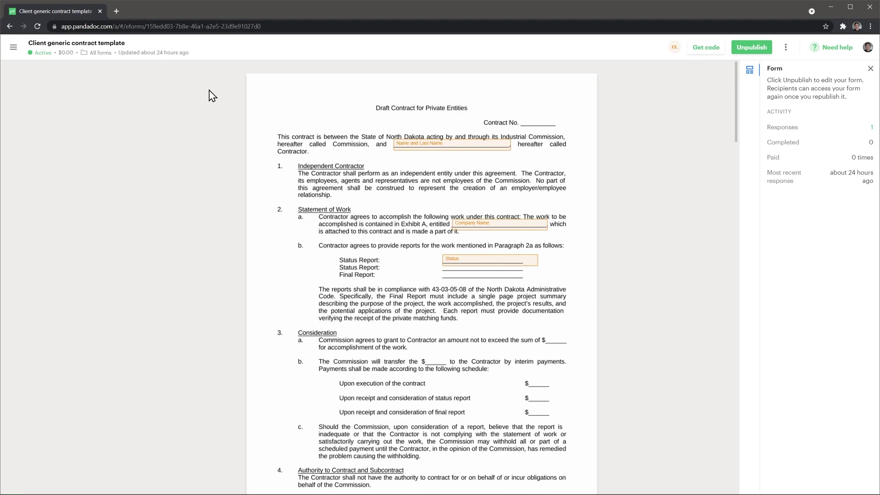
{"action": "left_click", "coordinate": [701, 50]}
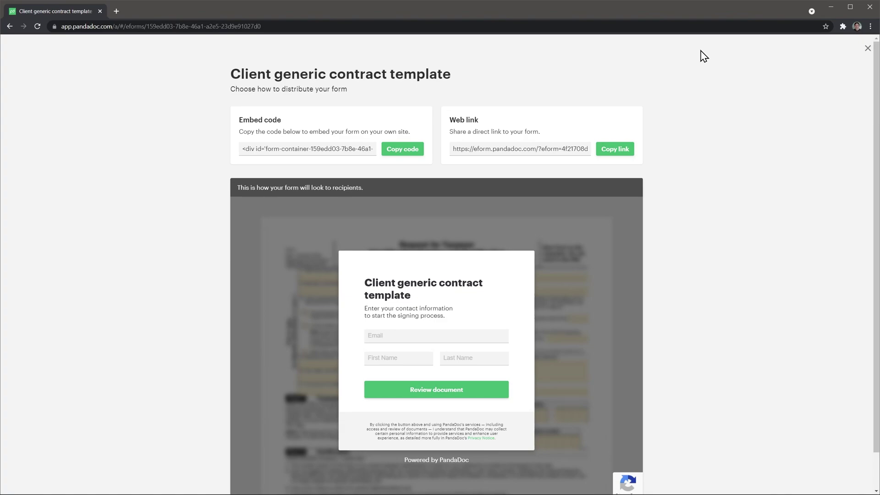
{"action": "left_click", "coordinate": [867, 48]}
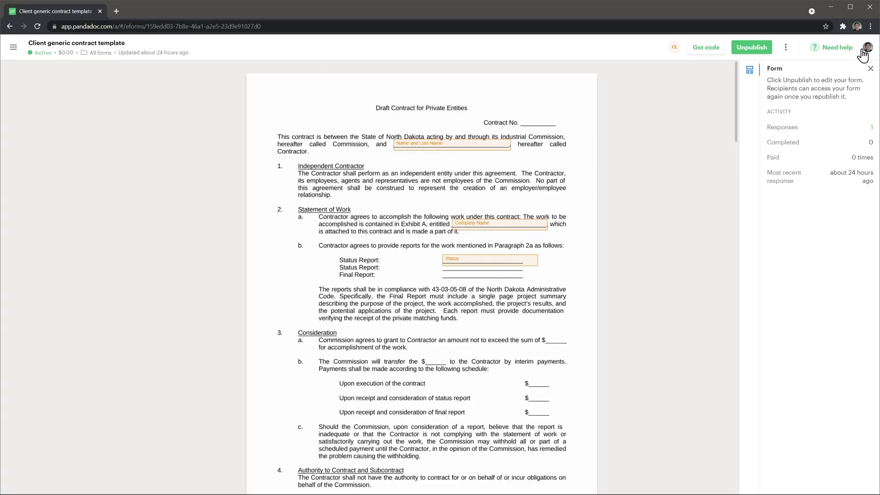
{"action": "left_click", "coordinate": [13, 47]}
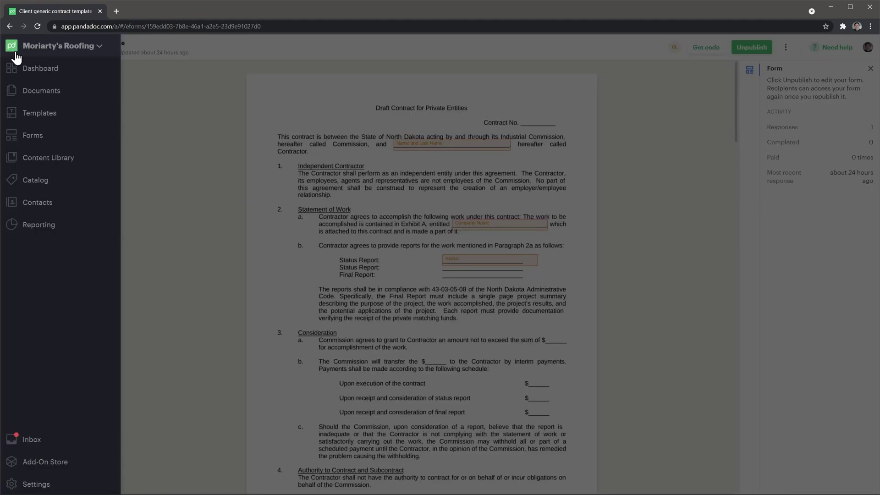
Step: Open the Add-On Store from the navigation menu
{"action": "left_click", "coordinate": [41, 463]}
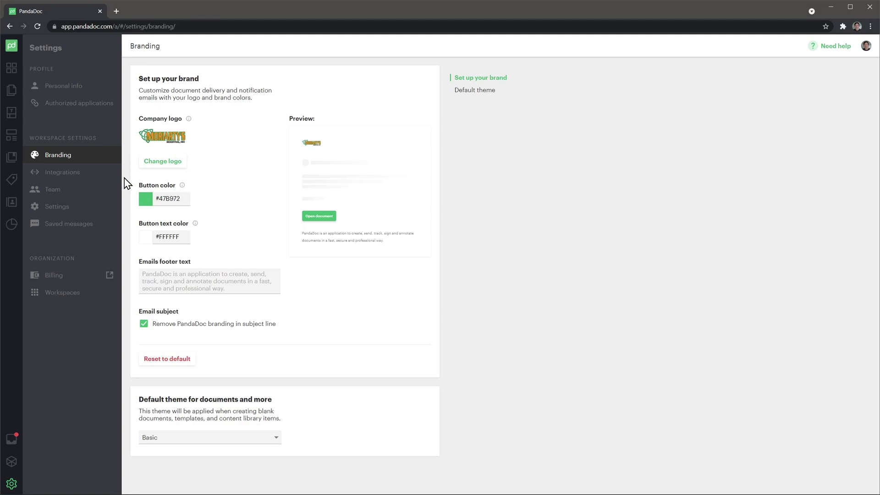
Step: Review personal info and e-mail notification preferences, then go to the Templates list
{"action": "left_click", "coordinate": [82, 91]}
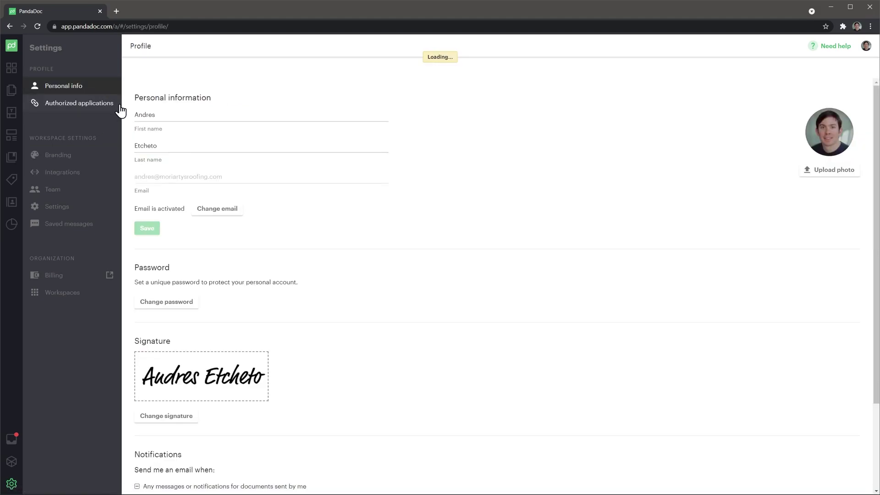
{"action": "scroll", "coordinate": [129, 115], "scroll_direction": "down", "scroll_amount": 3}
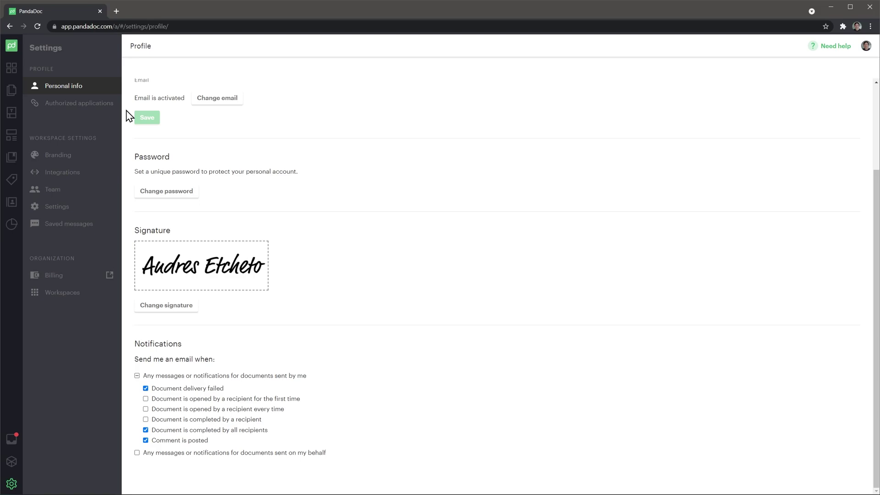
{"action": "left_click", "coordinate": [7, 116]}
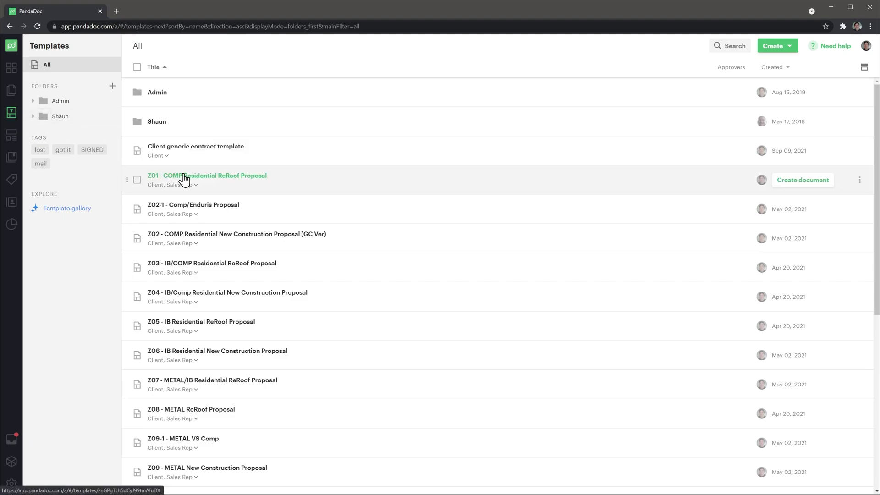
Step: Open the Z01 - COMP Residential ReRoof Proposal template and view its variables
{"action": "left_click", "coordinate": [187, 178]}
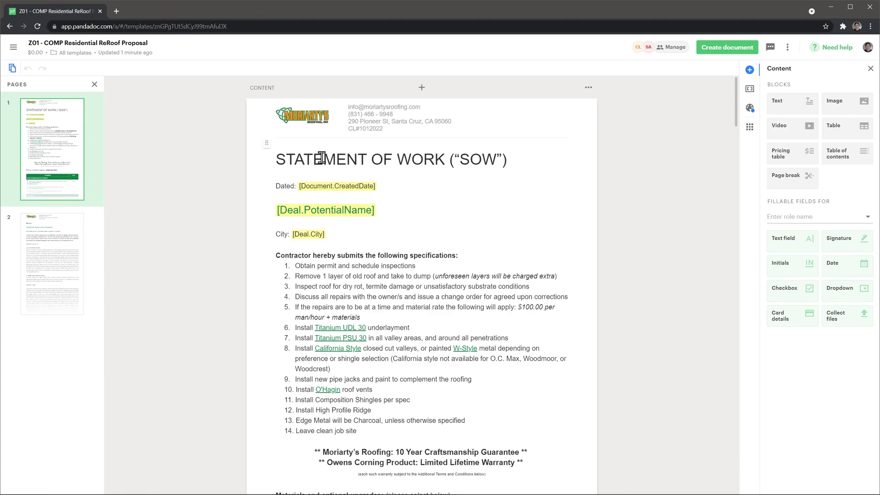
{"action": "left_click", "coordinate": [747, 90]}
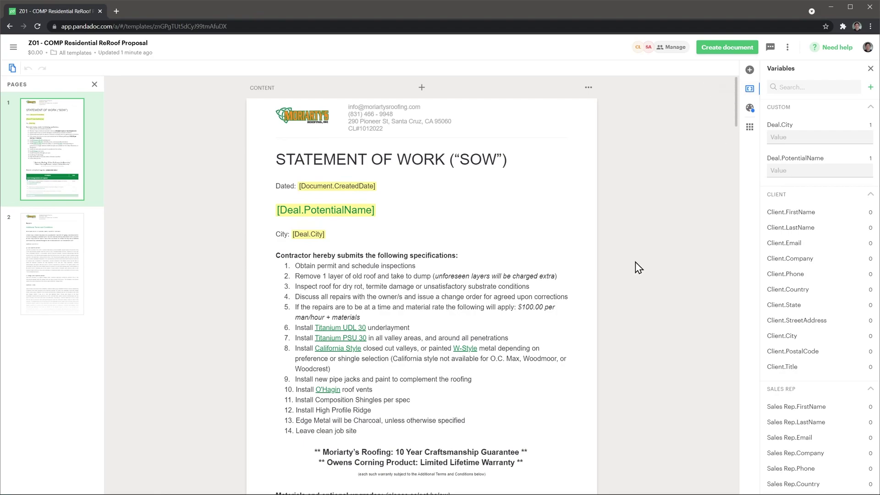
{"action": "scroll", "coordinate": [636, 267], "scroll_direction": "down", "scroll_amount": 7}
{"action": "scroll", "coordinate": [636, 271], "scroll_direction": "down", "scroll_amount": 1}
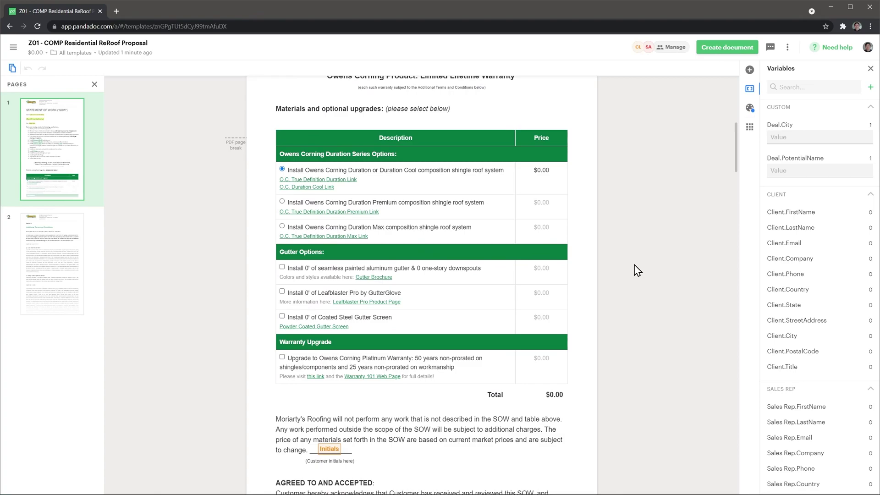
Step: Add a pricing row below the warranty upgrade with the Velux 2234 2004 skylight at $893.72
{"action": "left_click", "coordinate": [498, 374]}
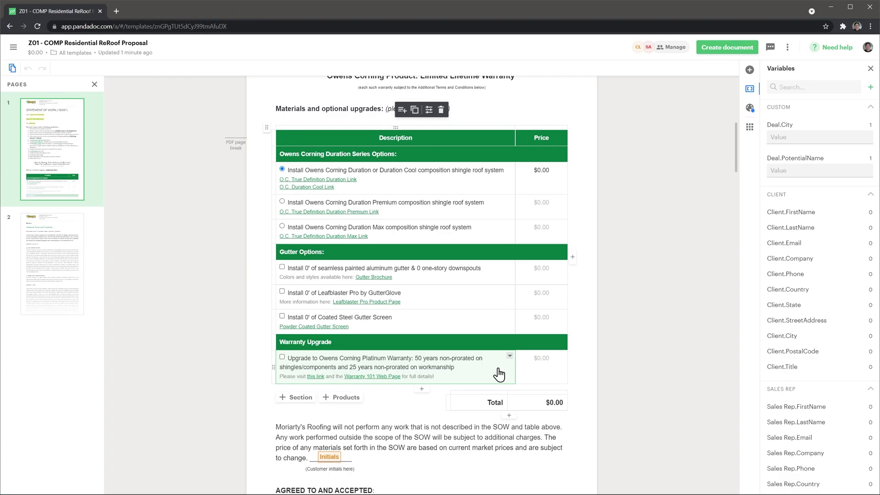
{"action": "left_click", "coordinate": [421, 389]}
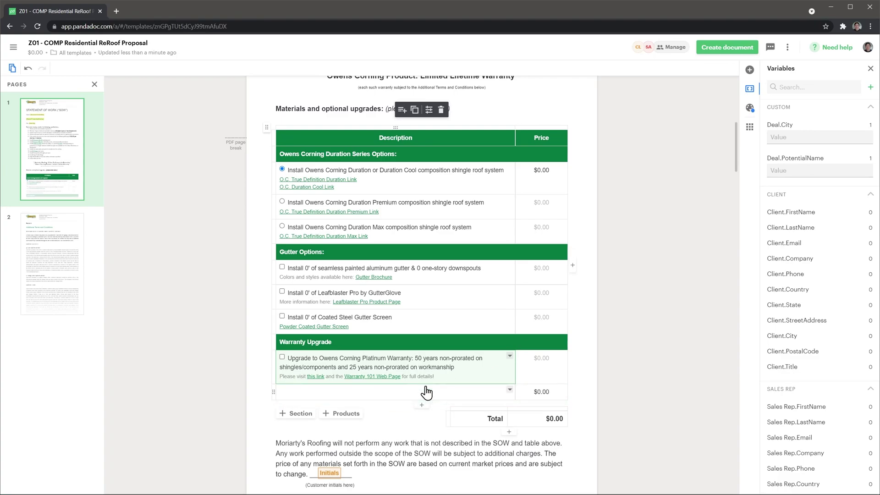
{"action": "left_click", "coordinate": [368, 392]}
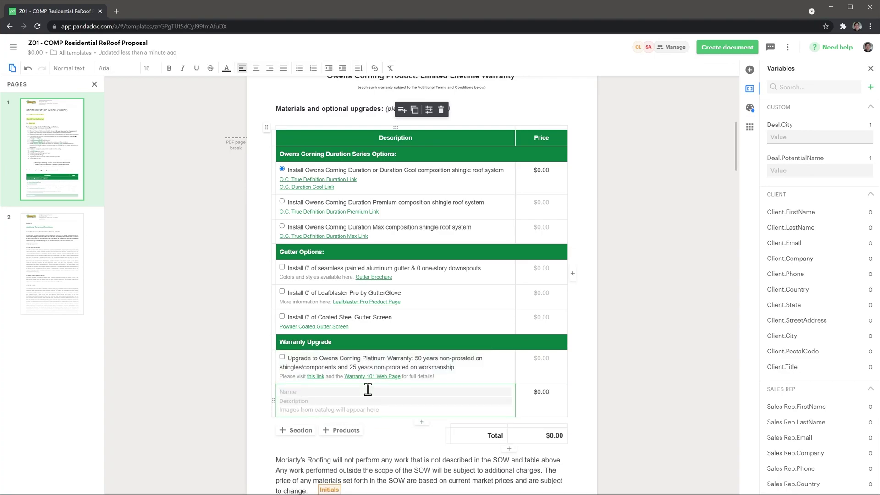
{"action": "type", "text": "velu"}
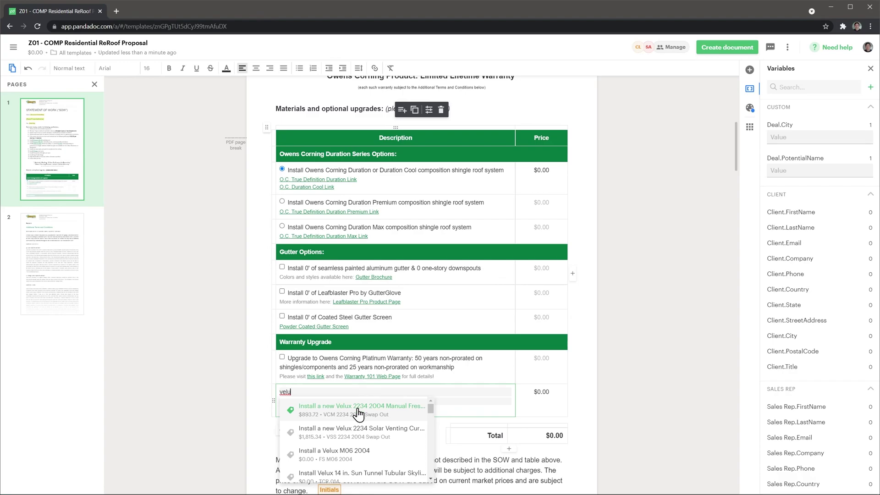
{"action": "left_click", "coordinate": [359, 412]}
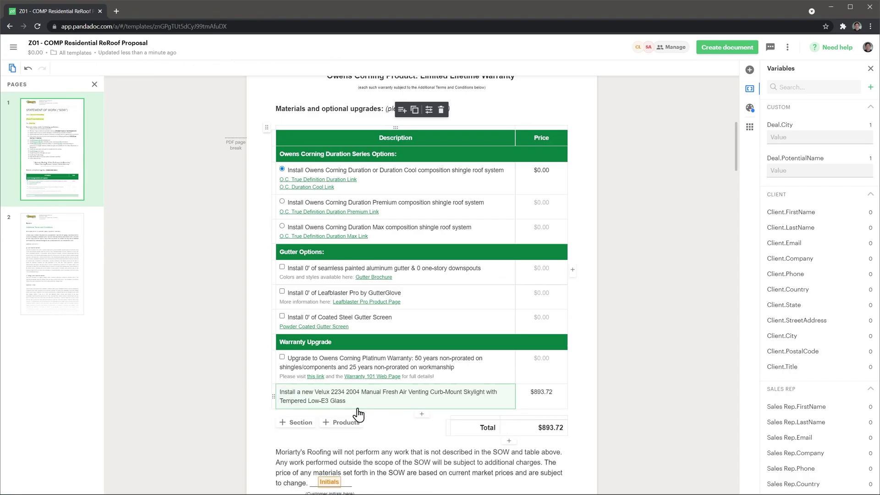
{"action": "left_click", "coordinate": [14, 48]}
Step: Browse the catalog's Dutch Gable Metal Roof Detail item, then open the 01 Signature May 2021 library item
{"action": "left_click", "coordinate": [32, 179]}
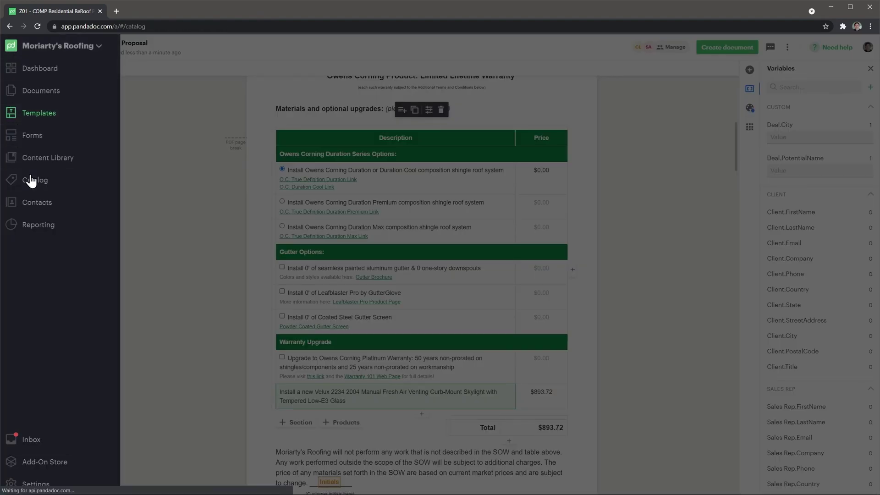
{"action": "left_click", "coordinate": [197, 170]}
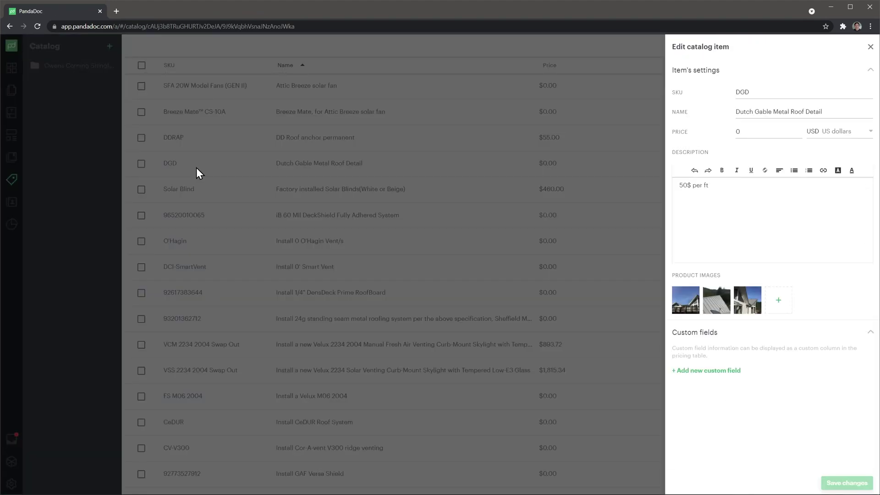
{"action": "left_click", "coordinate": [197, 172]}
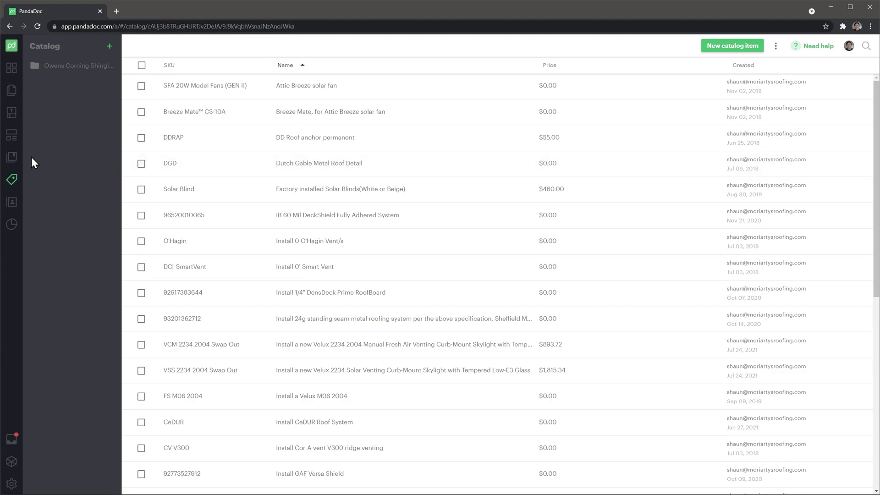
{"action": "left_click", "coordinate": [15, 160]}
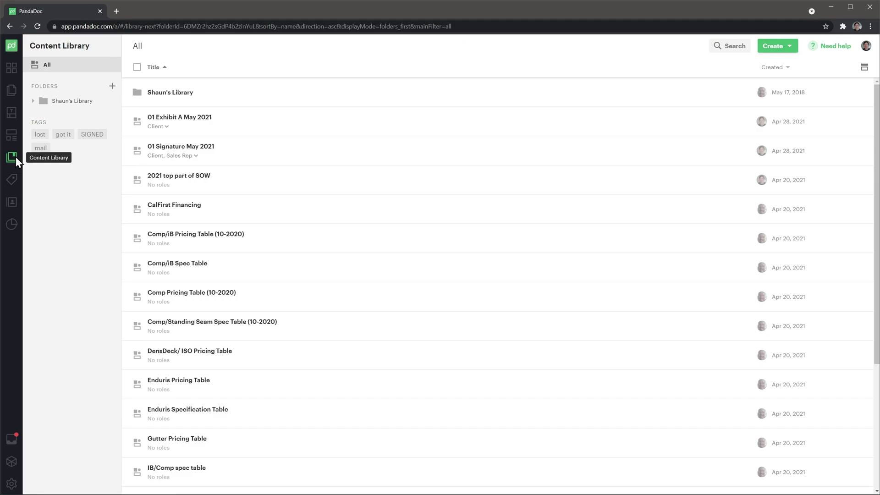
{"action": "left_click", "coordinate": [170, 149]}
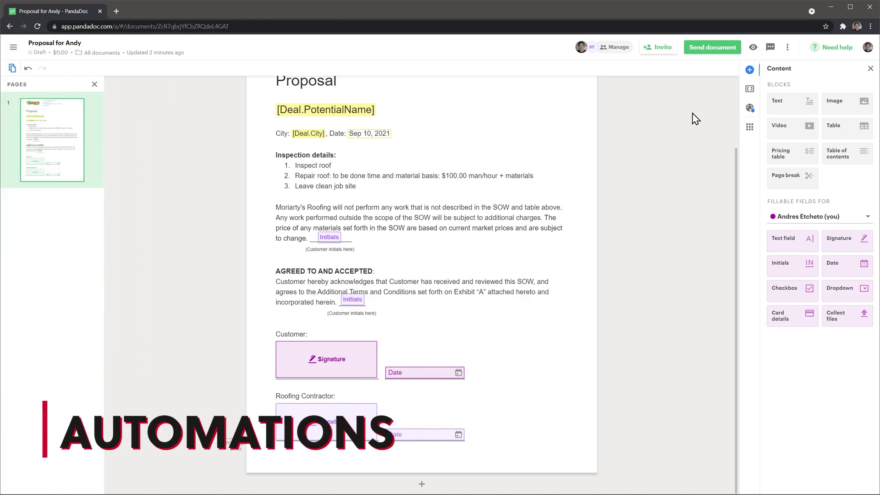
Step: Turn on Set signing order so the proposal's two signers sign in sequence
{"action": "left_click", "coordinate": [787, 47]}
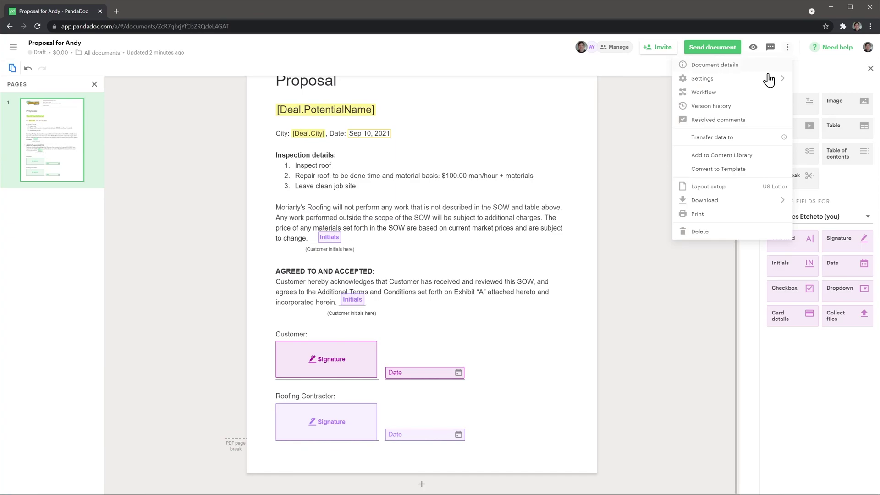
{"action": "left_click", "coordinate": [748, 93]}
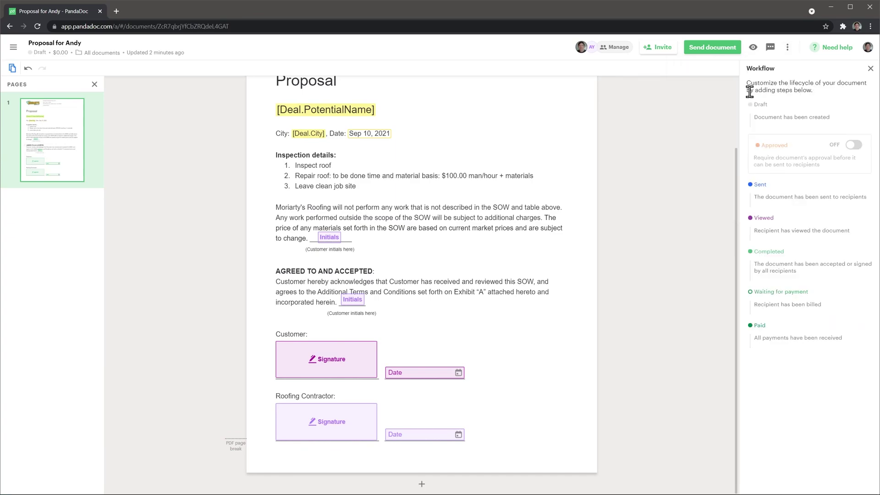
{"action": "left_click", "coordinate": [625, 51]}
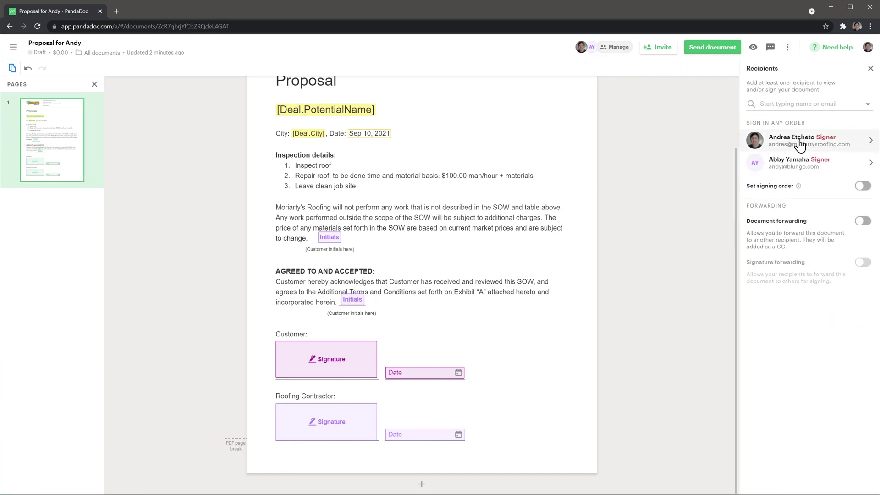
{"action": "left_click", "coordinate": [862, 188]}
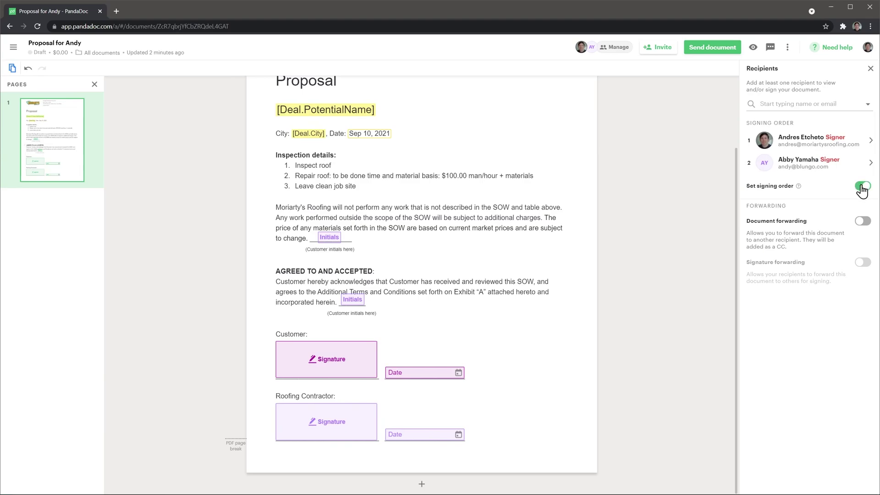
Step: Check the automatic reminder settings and close them without changes
{"action": "left_click", "coordinate": [788, 49]}
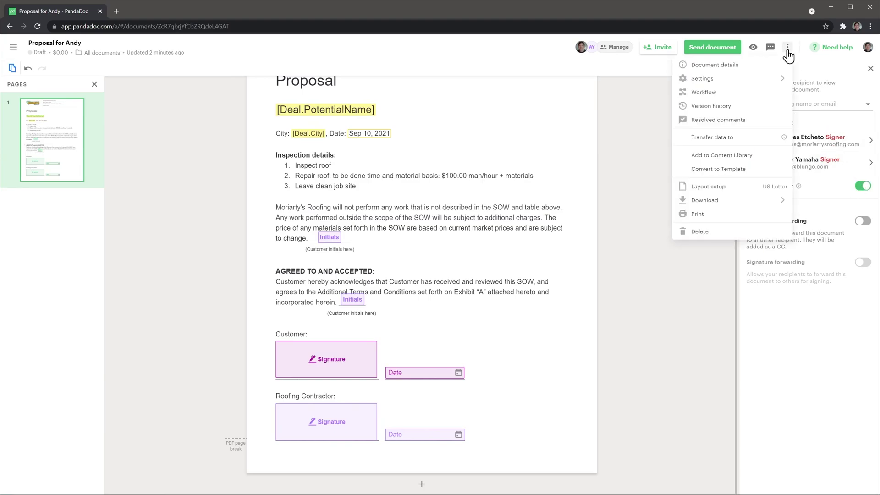
{"action": "mouse_move", "coordinate": [758, 80]}
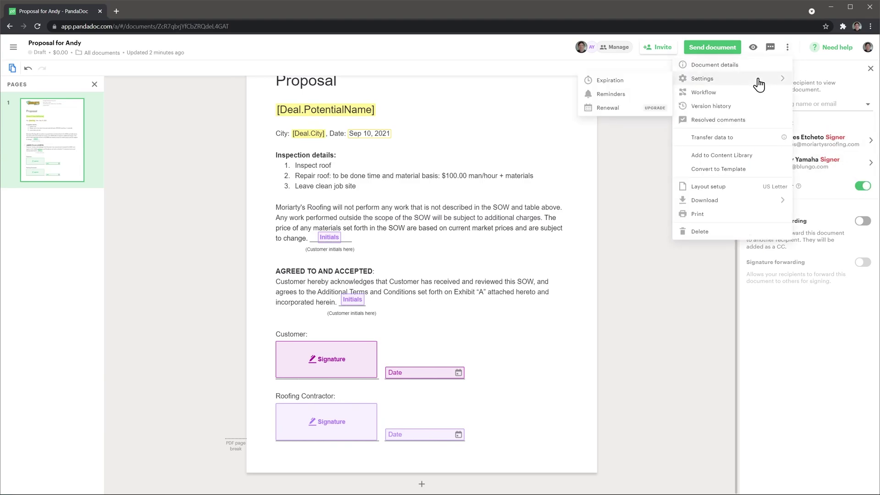
{"action": "left_click", "coordinate": [641, 95]}
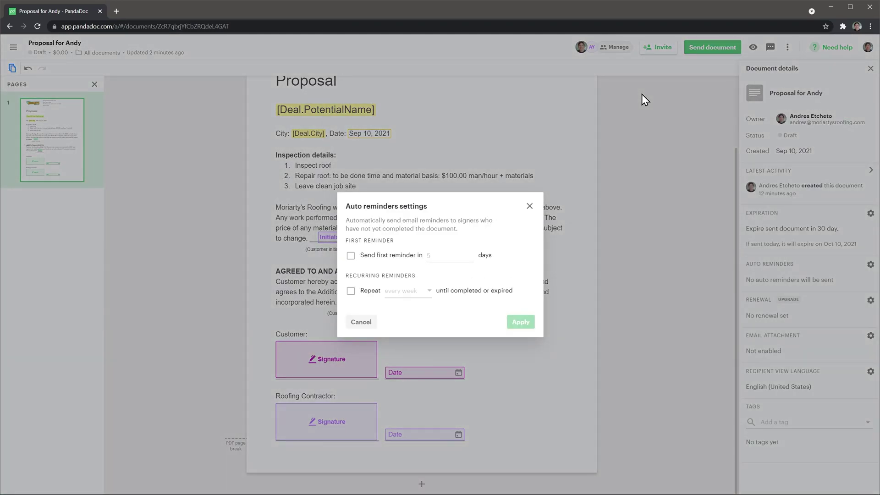
{"action": "left_click", "coordinate": [529, 206]}
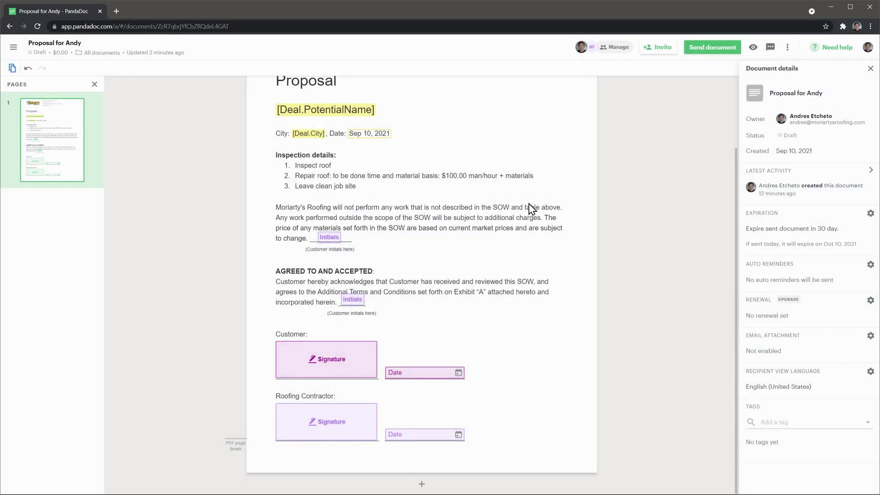
Step: Bring up the document's expiration settings from the options menu
{"action": "left_click", "coordinate": [787, 49]}
{"action": "mouse_move", "coordinate": [772, 78]}
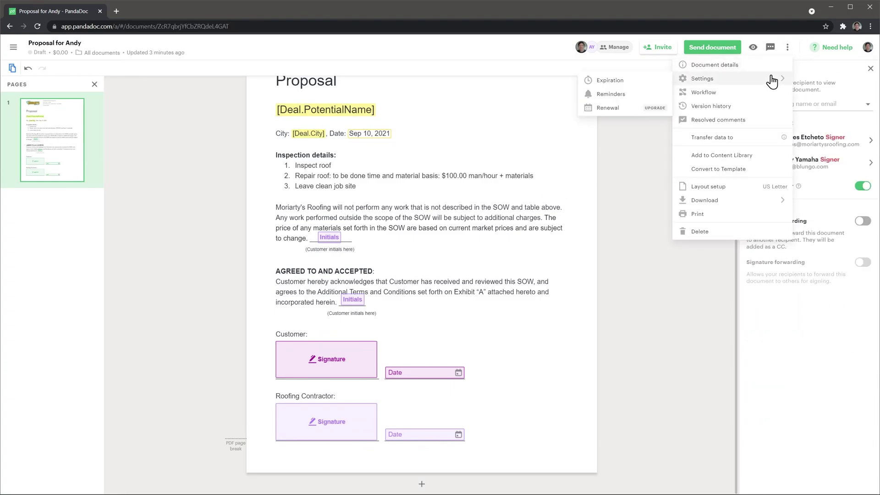
{"action": "left_click", "coordinate": [644, 80]}
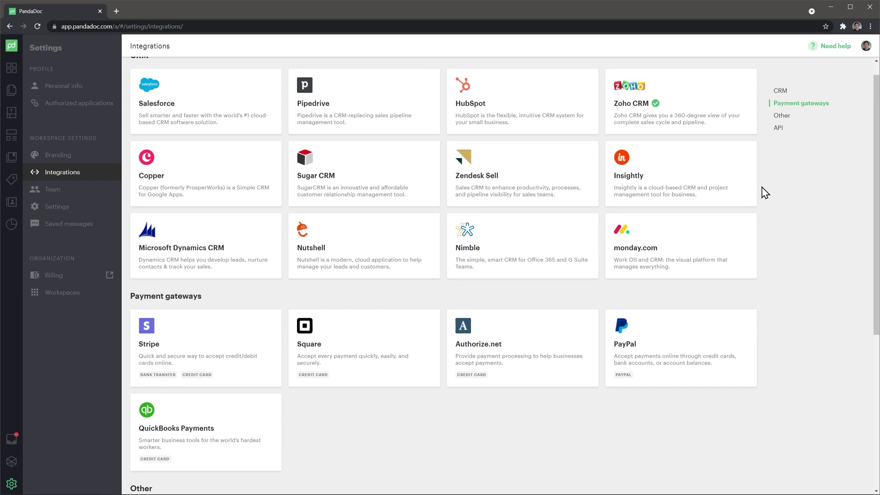
Step: Scroll down the Integrations settings and open the Zapier integration details
{"action": "scroll", "coordinate": [765, 192], "scroll_direction": "down", "scroll_amount": 5}
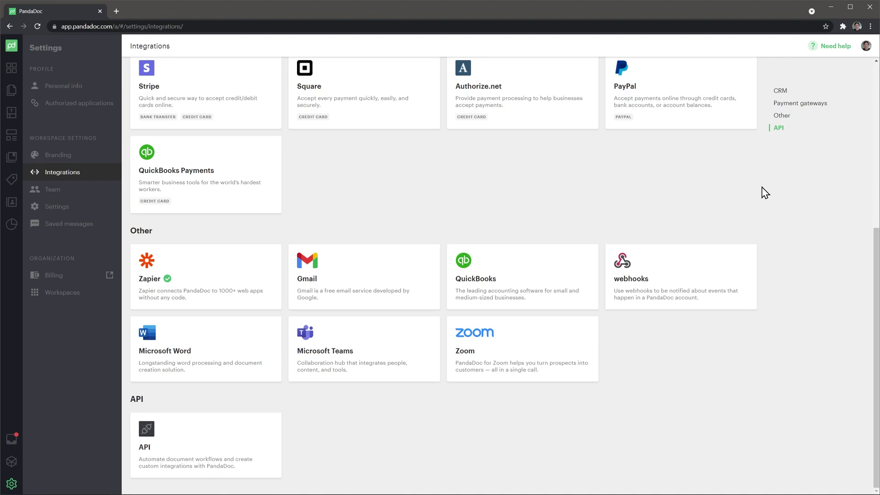
{"action": "left_click", "coordinate": [248, 261]}
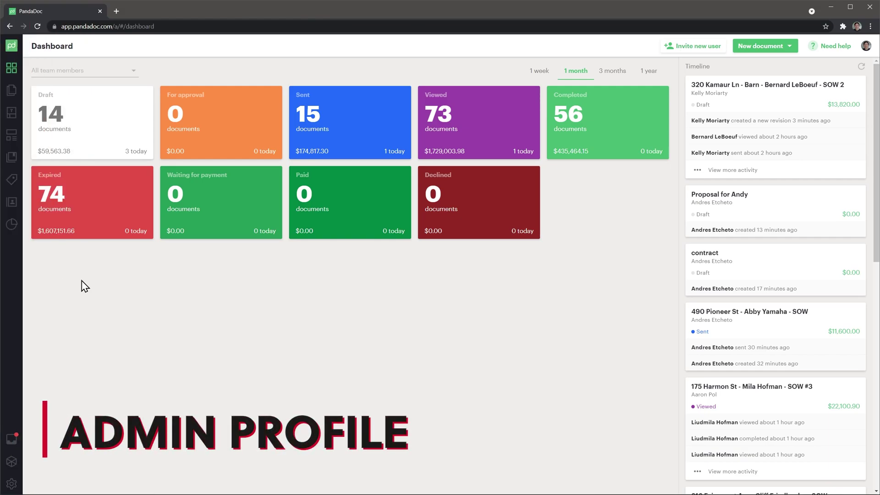
Step: Browse the templates list, the Branding and Team settings, and the help resources
{"action": "left_click", "coordinate": [19, 118]}
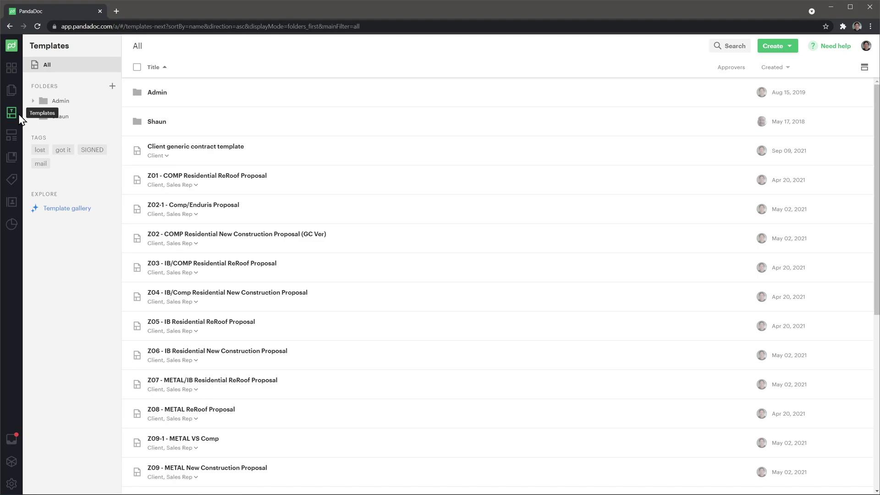
{"action": "left_click", "coordinate": [11, 483]}
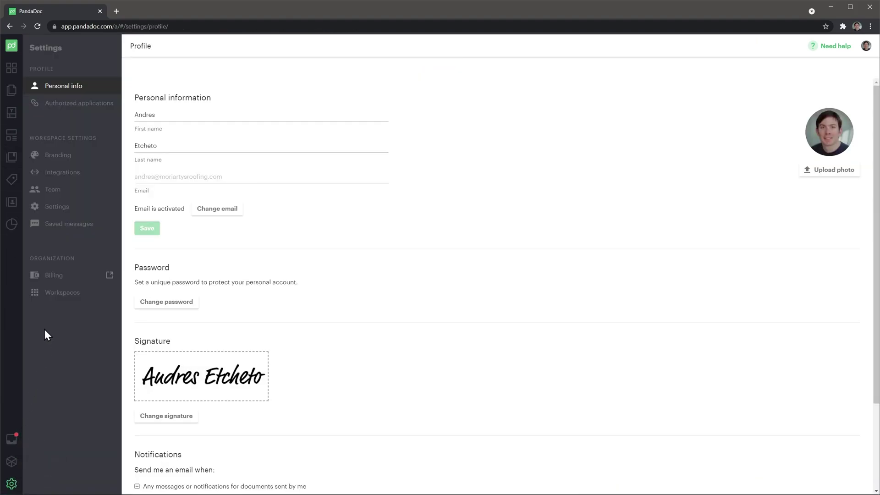
{"action": "left_click", "coordinate": [71, 159]}
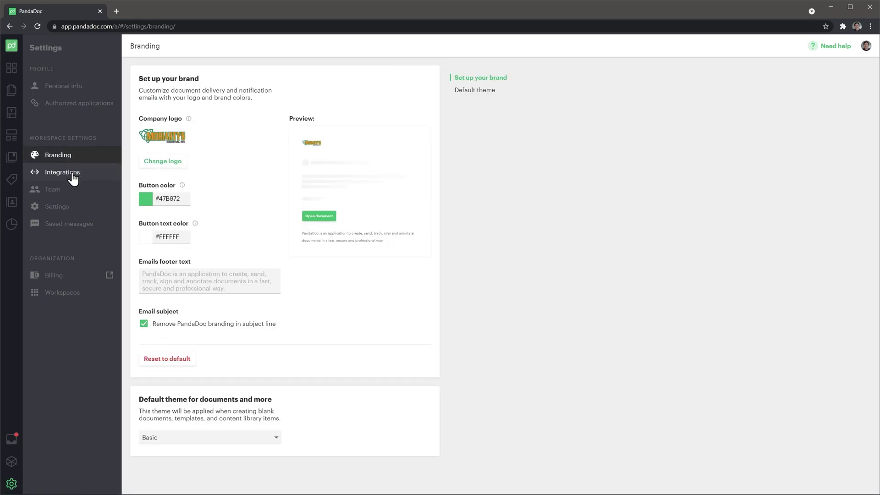
{"action": "left_click", "coordinate": [72, 190]}
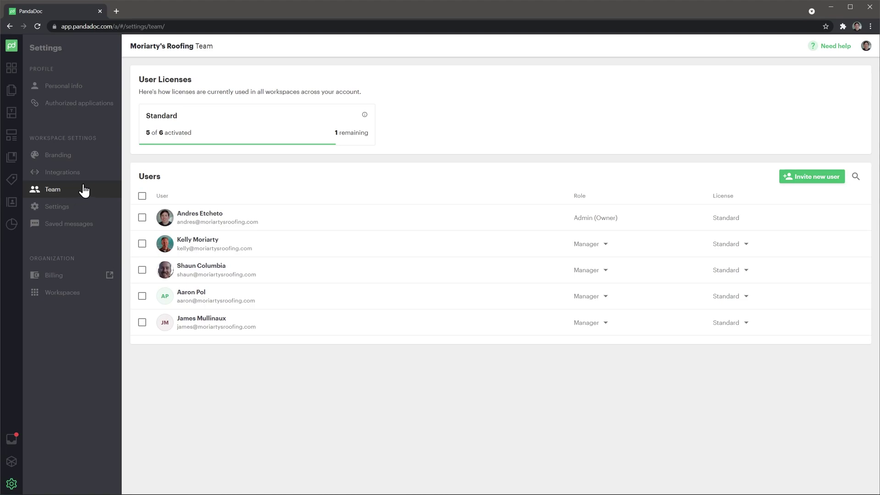
{"action": "left_click", "coordinate": [833, 50]}
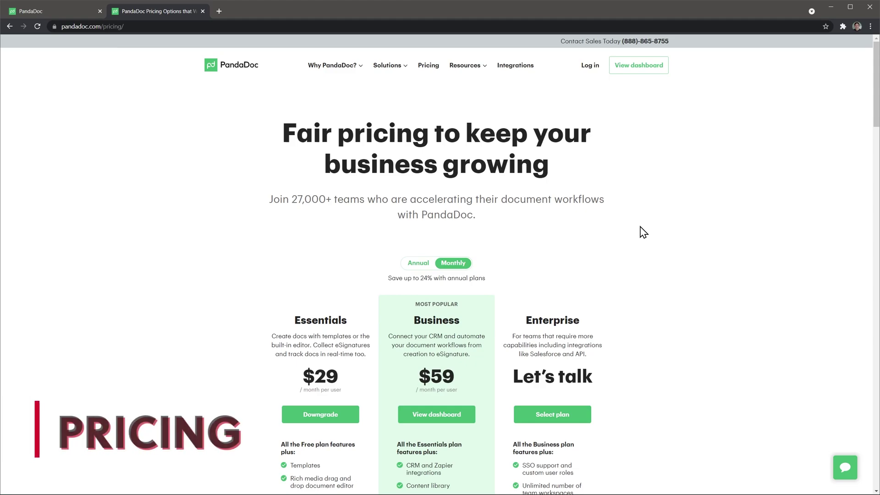
{"action": "scroll", "coordinate": [644, 232], "scroll_direction": "down", "scroll_amount": 6}
{"action": "scroll", "coordinate": [644, 233], "scroll_direction": "down", "scroll_amount": 10}
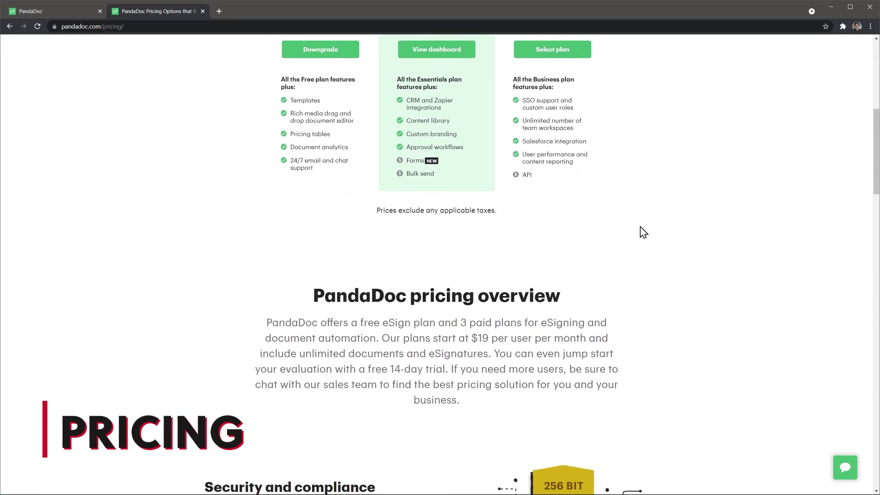
{"action": "scroll", "coordinate": [643, 232], "scroll_direction": "down", "scroll_amount": 4}
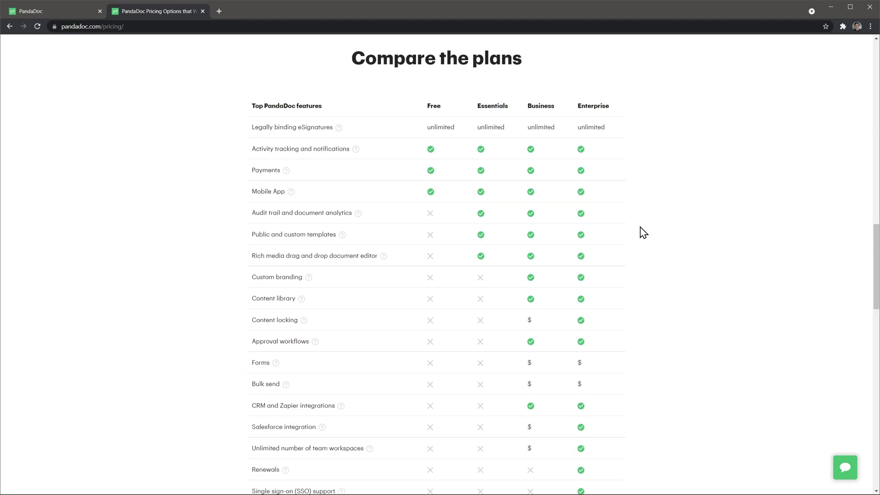
{"action": "scroll", "coordinate": [643, 232], "scroll_direction": "up", "scroll_amount": 15}
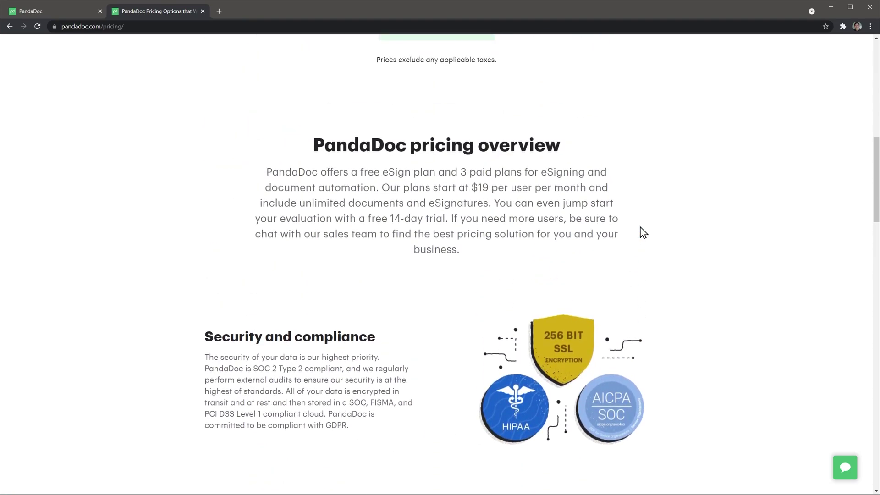
{"action": "scroll", "coordinate": [643, 232], "scroll_direction": "up", "scroll_amount": 4}
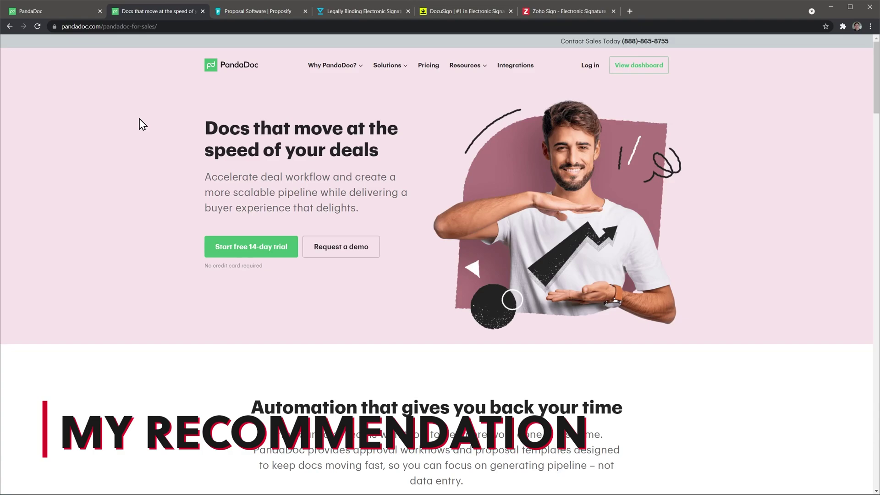
Step: Scroll through the PandaDoc for Sales page, then move via Proposify to the HelloSign tab
{"action": "scroll", "coordinate": [142, 124], "scroll_direction": "down", "scroll_amount": 10}
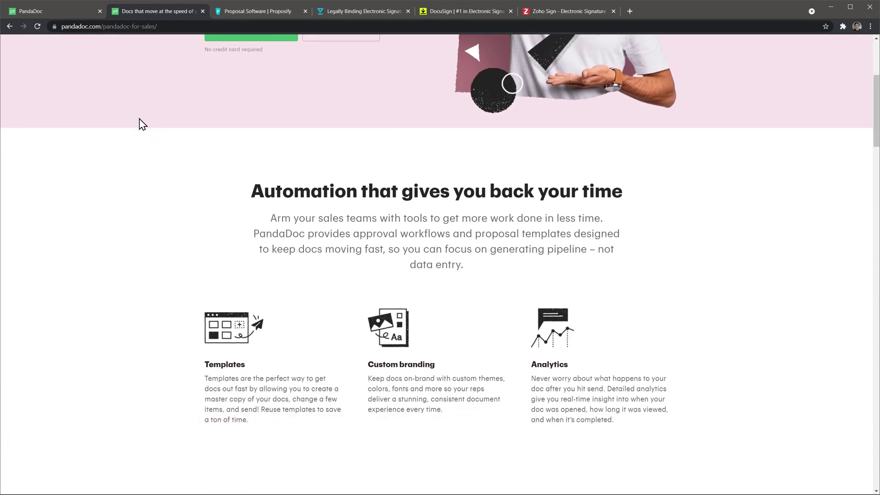
{"action": "scroll", "coordinate": [142, 124], "scroll_direction": "down", "scroll_amount": 5}
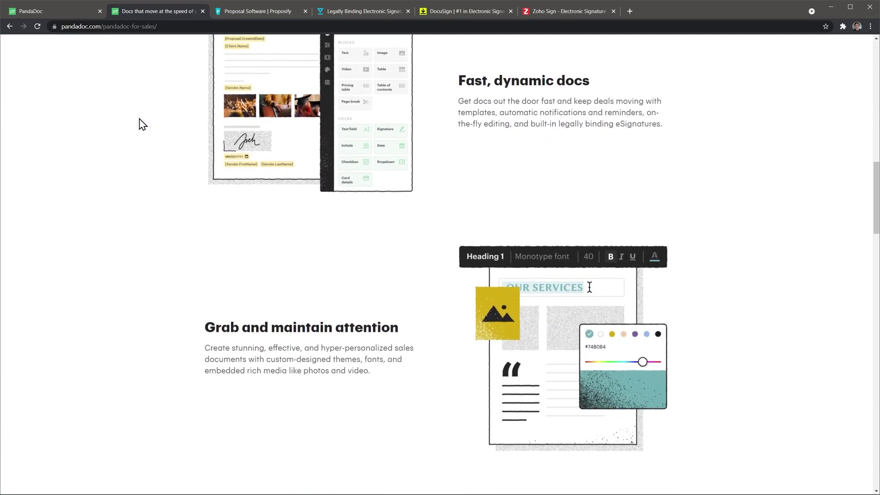
{"action": "scroll", "coordinate": [142, 123], "scroll_direction": "down", "scroll_amount": 8}
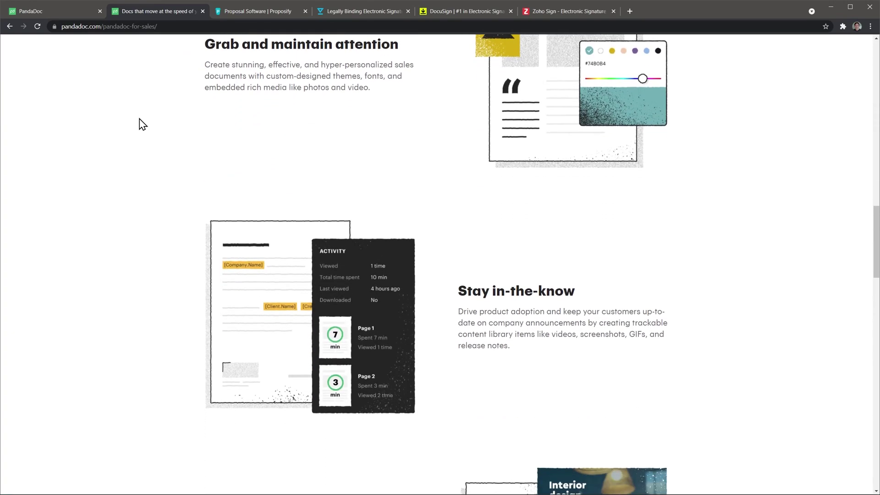
{"action": "scroll", "coordinate": [142, 123], "scroll_direction": "down", "scroll_amount": 8}
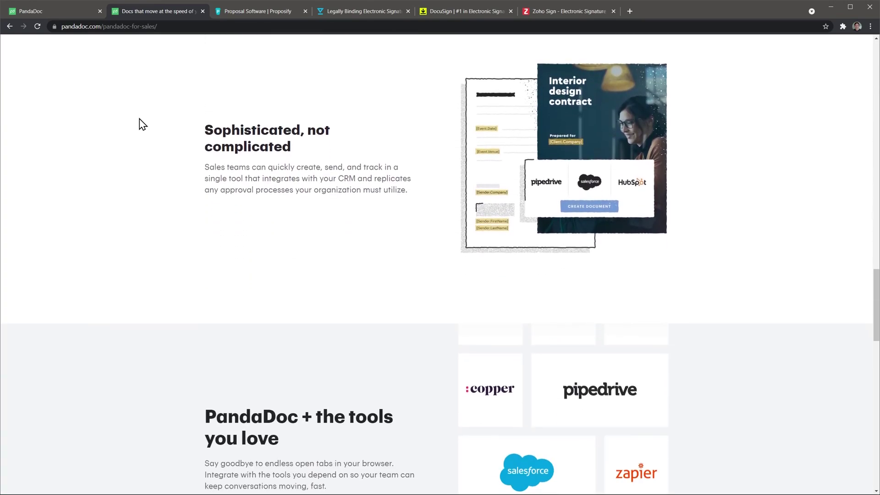
{"action": "scroll", "coordinate": [142, 123], "scroll_direction": "down", "scroll_amount": 7}
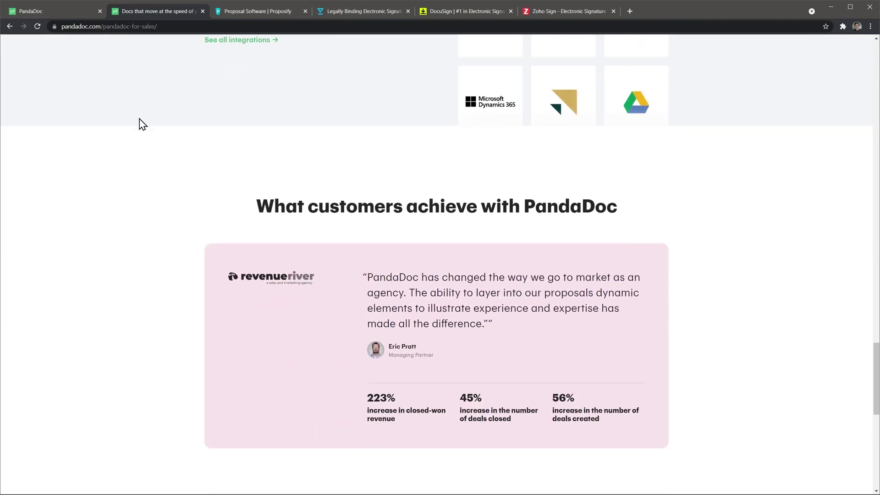
{"action": "scroll", "coordinate": [142, 124], "scroll_direction": "up", "scroll_amount": 5}
{"action": "scroll", "coordinate": [142, 124], "scroll_direction": "up", "scroll_amount": 11}
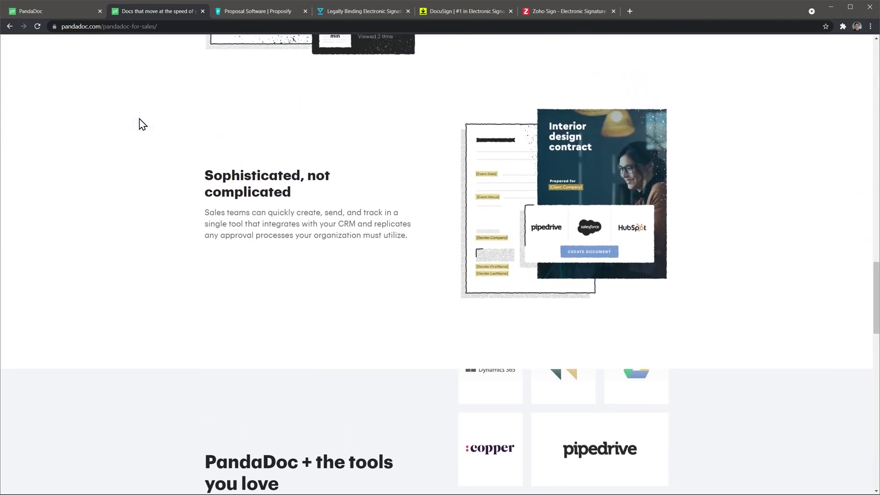
{"action": "scroll", "coordinate": [142, 124], "scroll_direction": "up", "scroll_amount": 14}
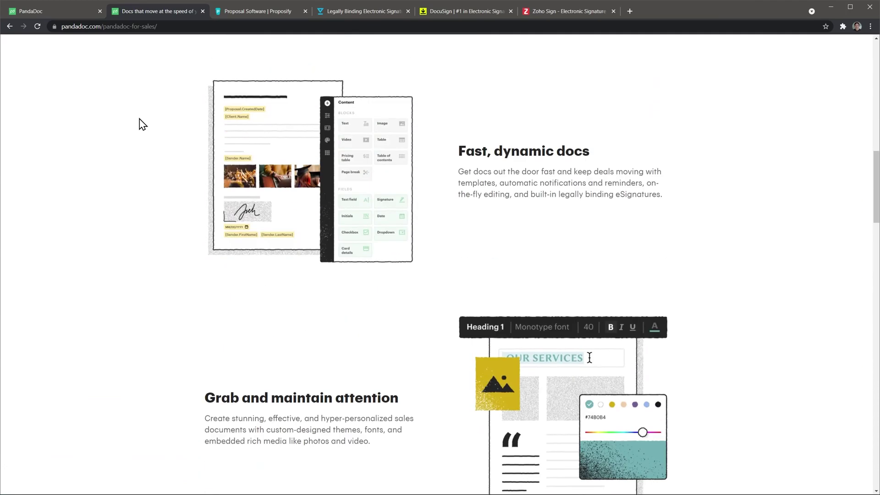
{"action": "scroll", "coordinate": [142, 123], "scroll_direction": "up", "scroll_amount": 8}
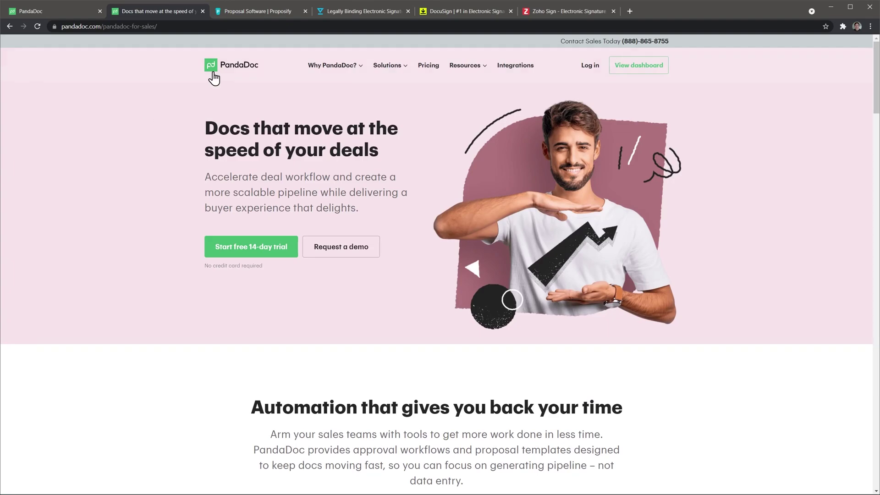
{"action": "left_click", "coordinate": [271, 15]}
{"action": "left_click", "coordinate": [341, 14]}
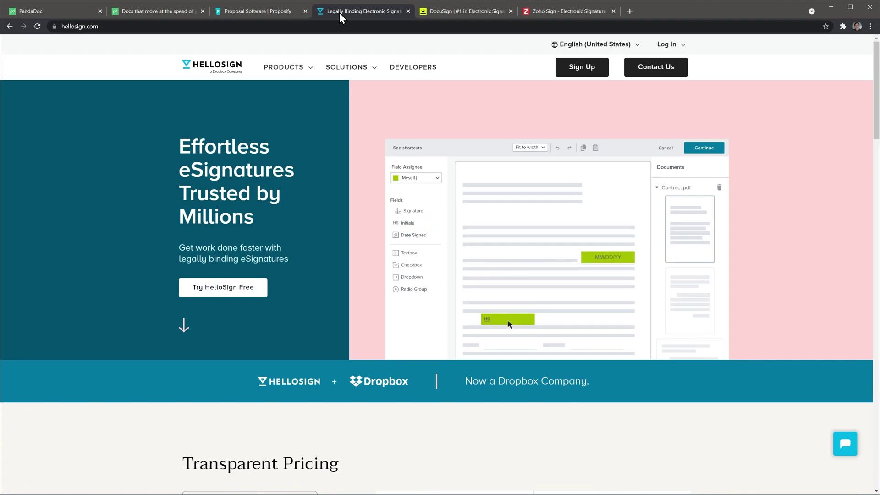
Step: Glance at the DocuSign tab, then switch to the Zoho Sign homepage
{"action": "left_click", "coordinate": [442, 12]}
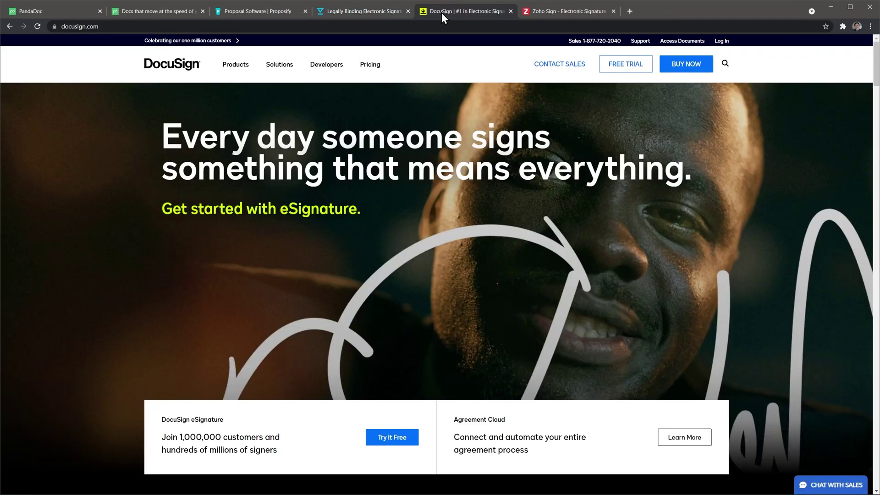
{"action": "left_click", "coordinate": [537, 12]}
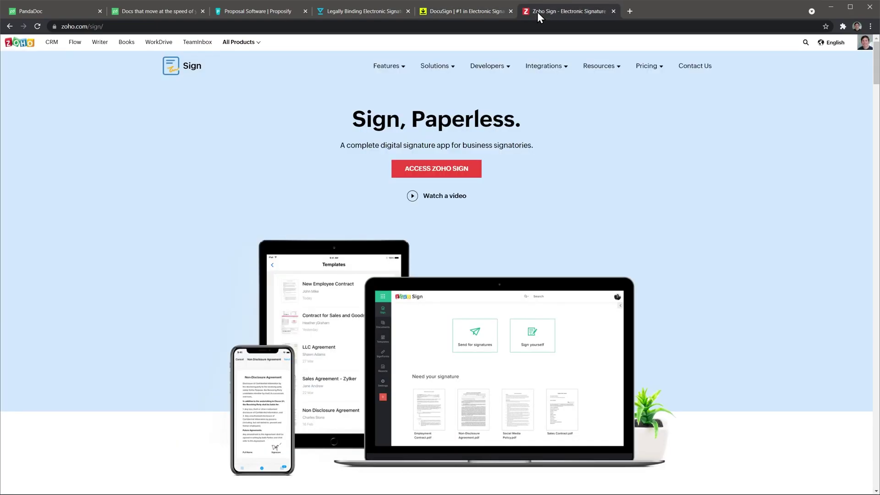